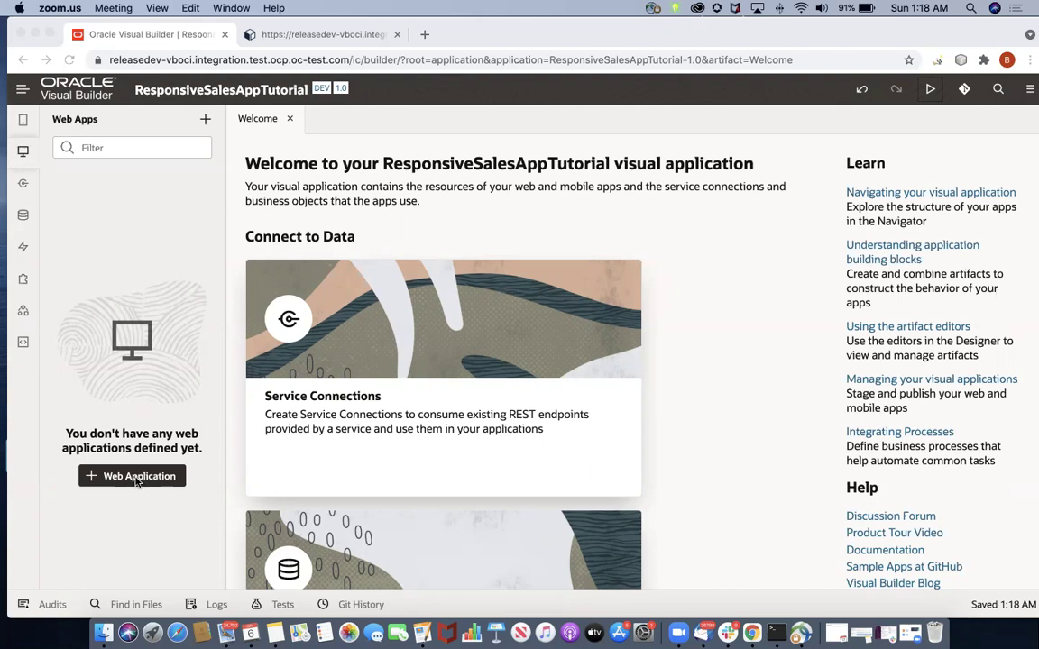
Step: Create a web application named ResponsiveApp with navigation style None
{"action": "left_click", "coordinate": [140, 482]}
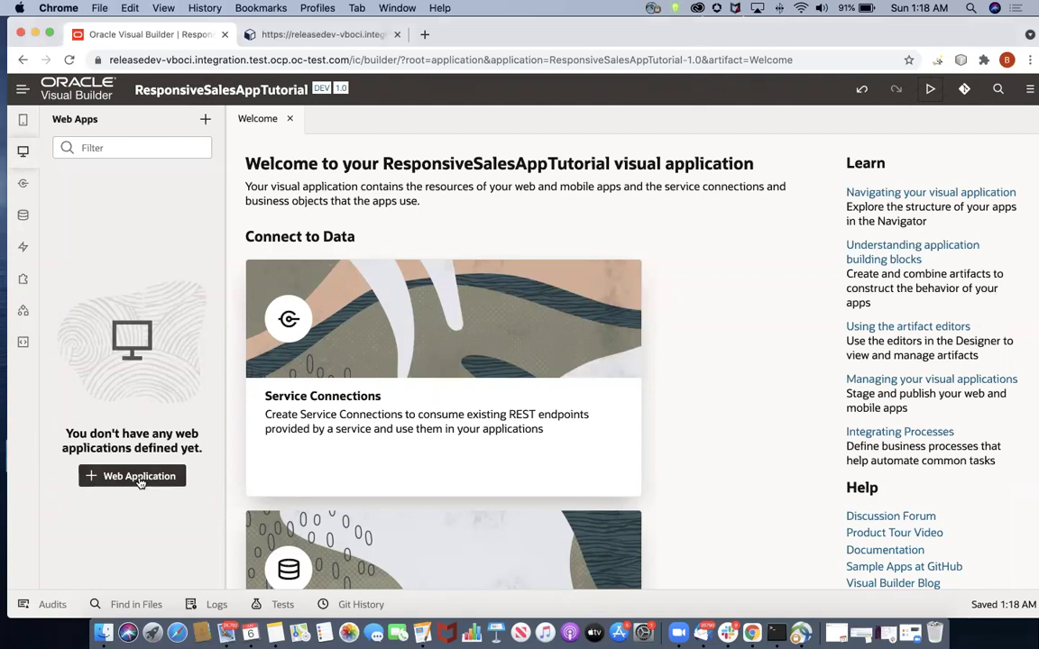
{"action": "left_click", "coordinate": [140, 476]}
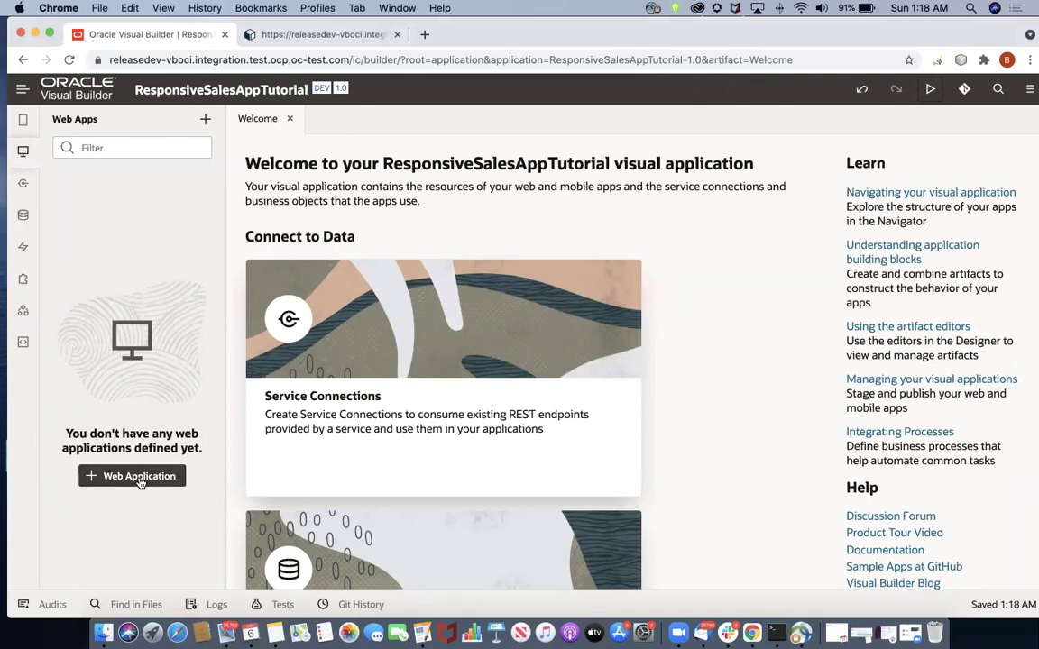
{"action": "type", "text": "Responsive"}
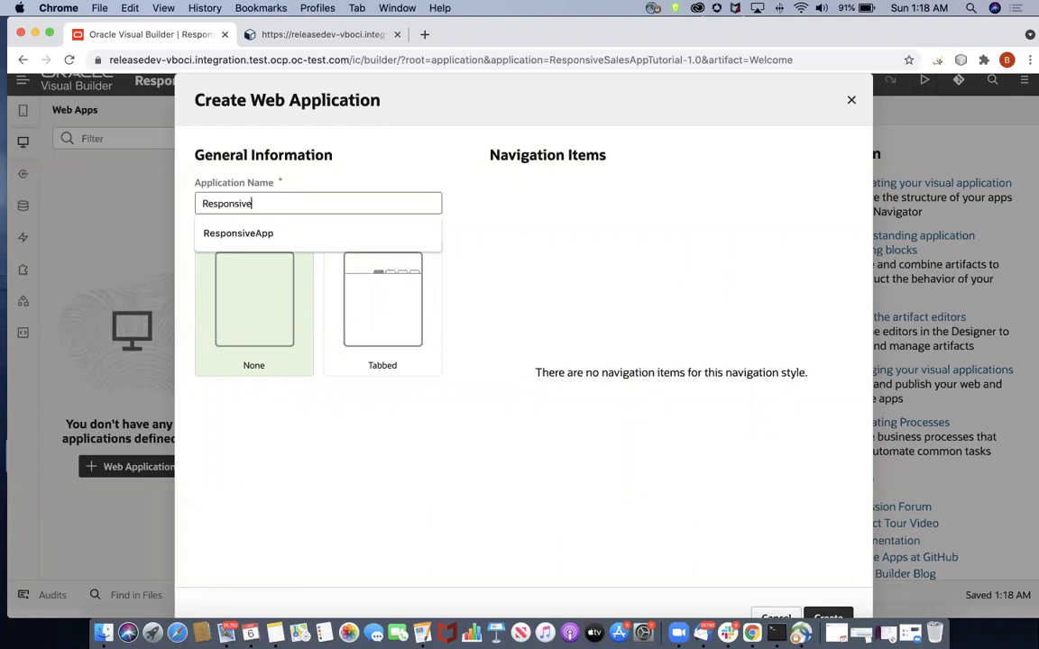
{"action": "type", "text": "App"}
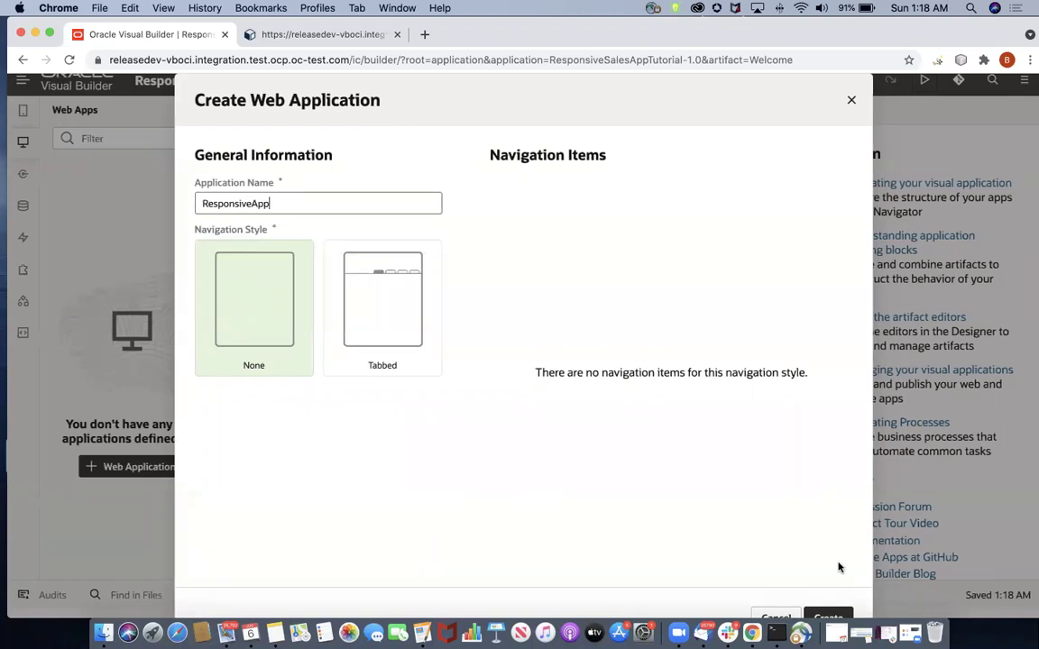
{"action": "left_click", "coordinate": [822, 617]}
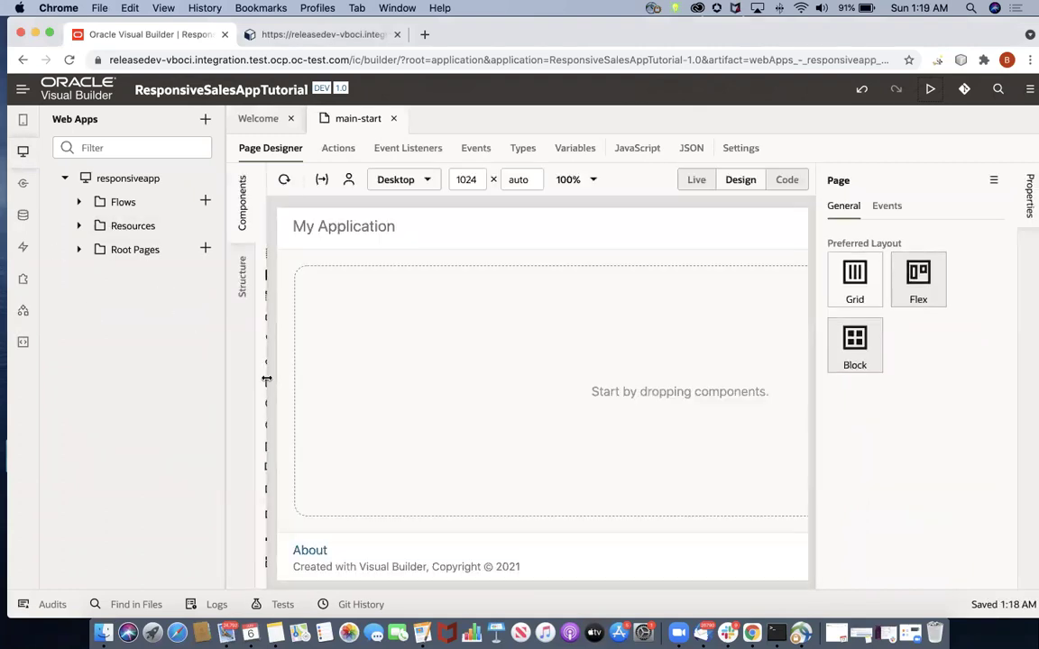
Step: Drag a JET Dynamic Table from Dynamic Components onto the main-start canvas
{"action": "left_click_drag", "start_coordinate": [267, 380], "coordinate": [341, 370]}
{"action": "scroll", "coordinate": [308, 408], "scroll_direction": "down", "scroll_amount": 6}
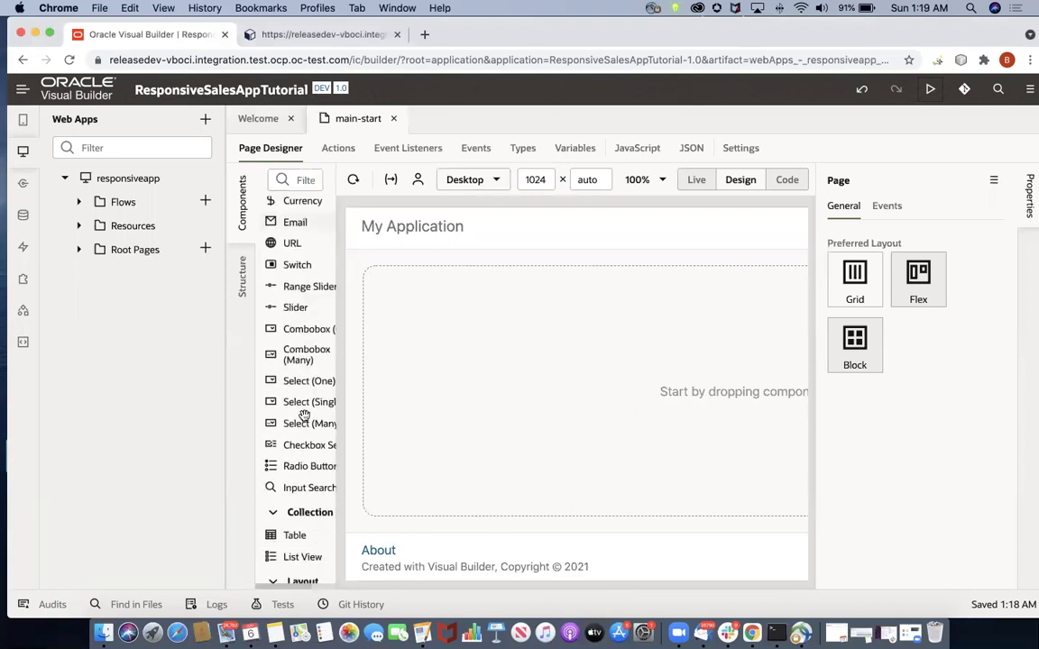
{"action": "scroll", "coordinate": [304, 415], "scroll_direction": "down", "scroll_amount": 15}
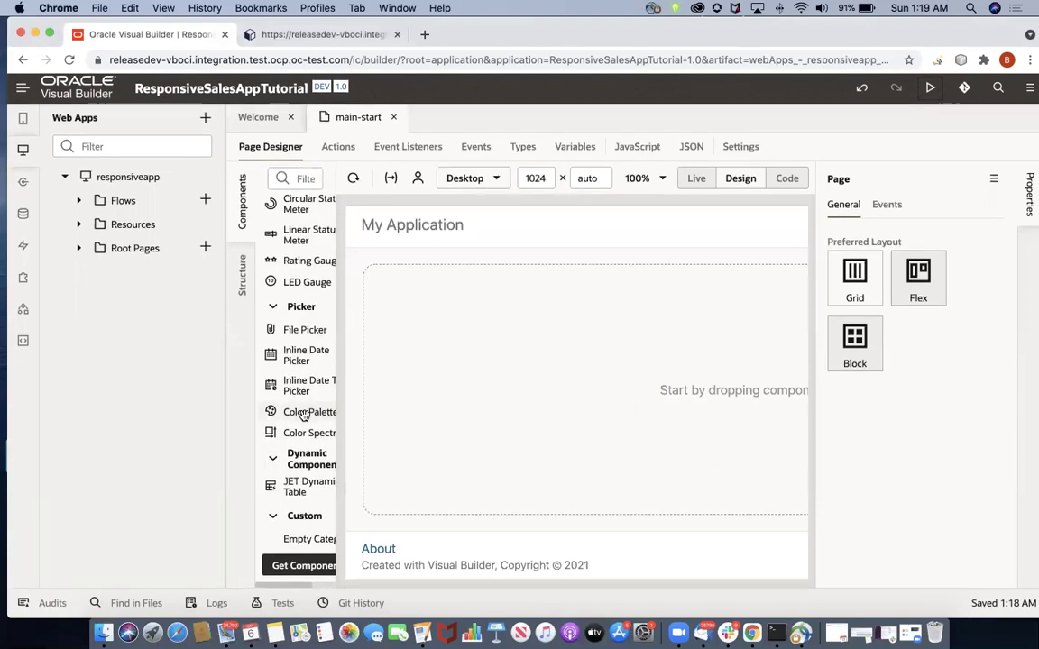
{"action": "left_click_drag", "start_coordinate": [294, 491], "coordinate": [435, 311]}
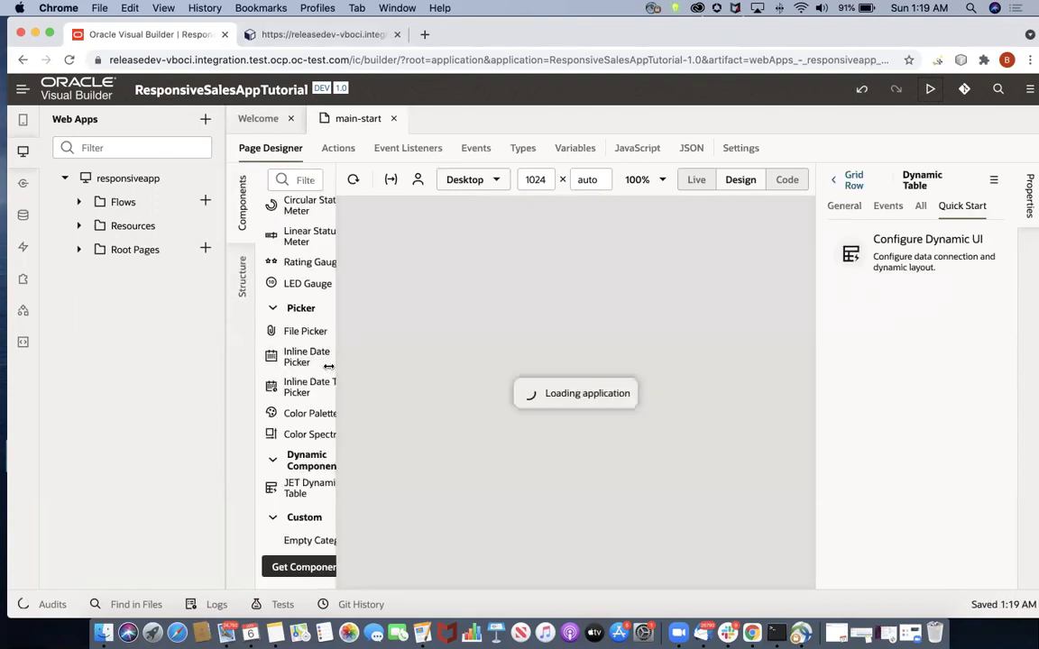
{"action": "left_click_drag", "start_coordinate": [335, 366], "coordinate": [210, 368]}
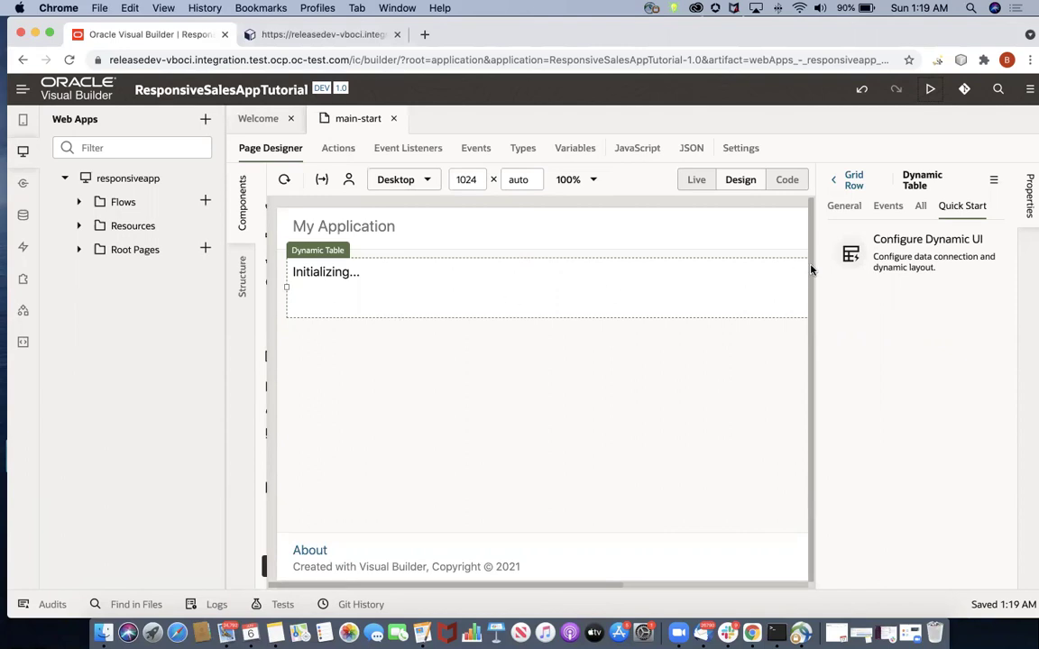
Step: Start Configure Dynamic UI with the SalesData business object as the table's data source
{"action": "left_click", "coordinate": [926, 245]}
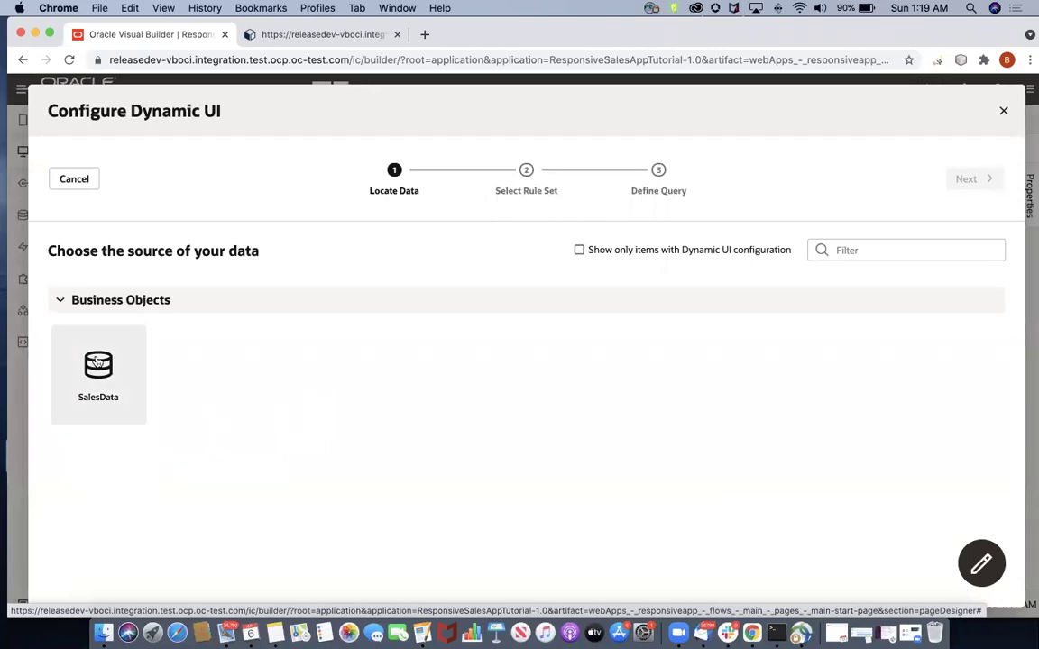
{"action": "left_click", "coordinate": [96, 330]}
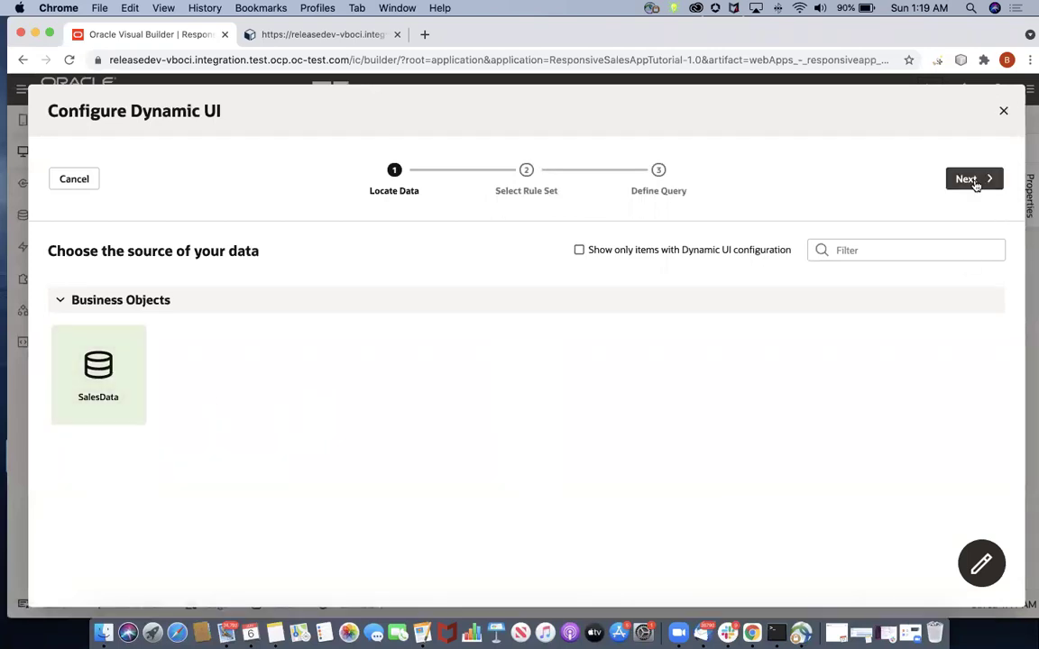
{"action": "left_click", "coordinate": [974, 181]}
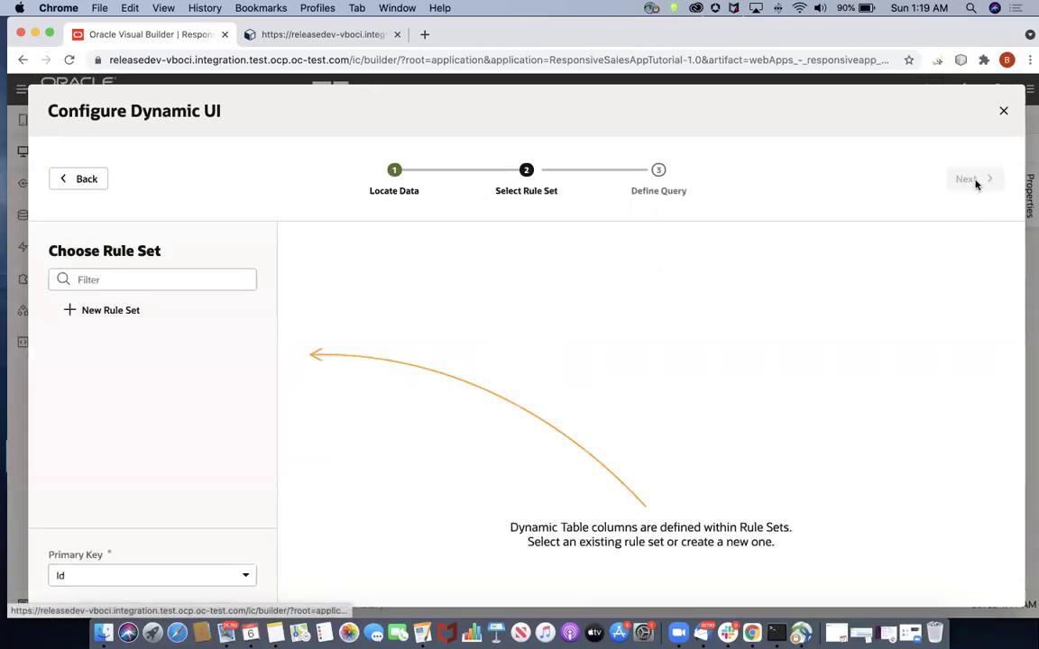
Step: Create rule set ResponsiveRuleSet with columns quarter, totalSales, america, europe, joe and mike
{"action": "left_click", "coordinate": [112, 309]}
{"action": "type", "text": "Resp"}
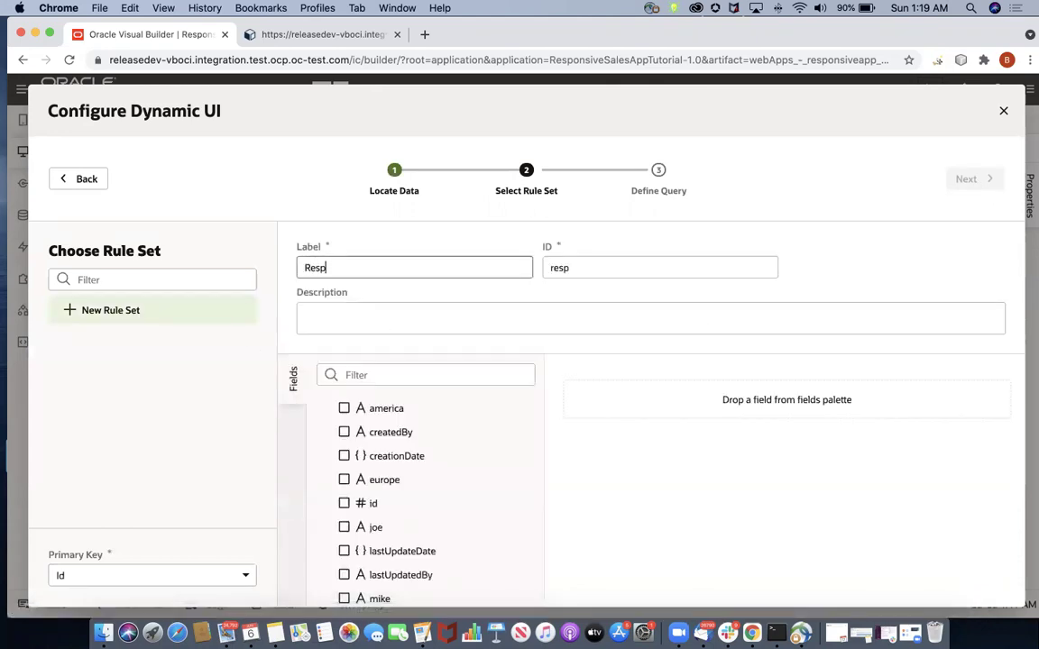
{"action": "type", "text": "onsiveRuleSet"}
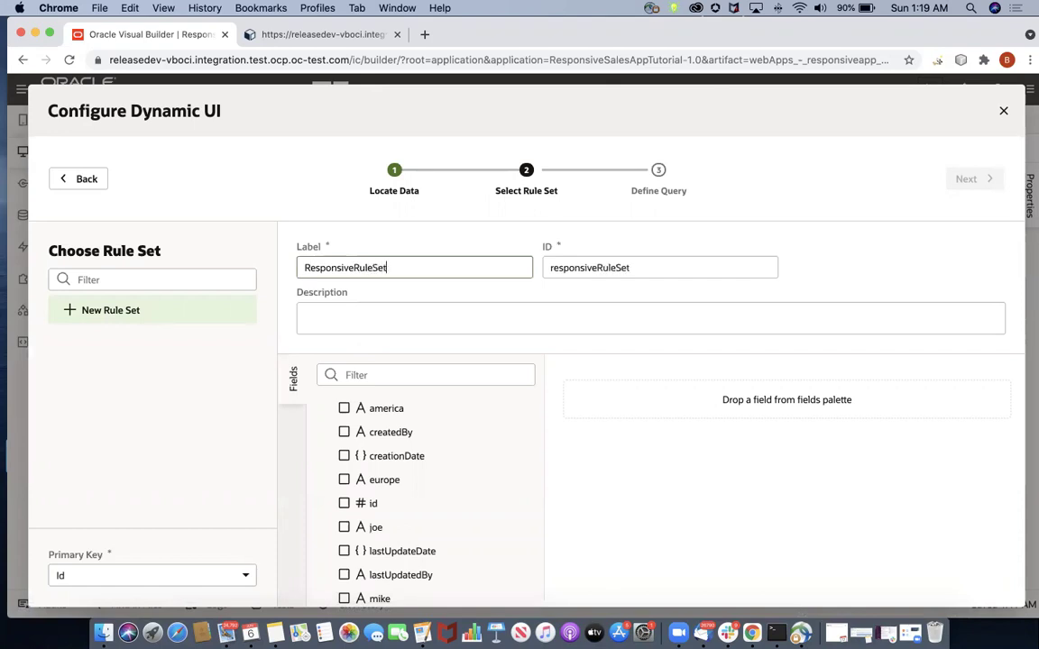
{"action": "scroll", "coordinate": [439, 405], "scroll_direction": "down", "scroll_amount": 3}
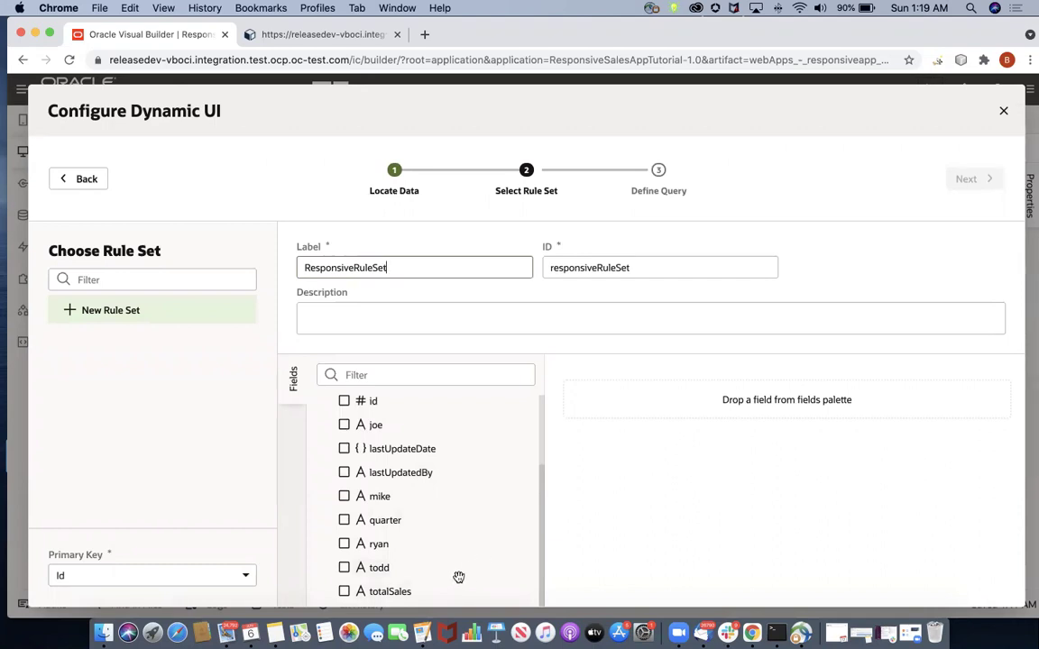
{"action": "left_click", "coordinate": [343, 519]}
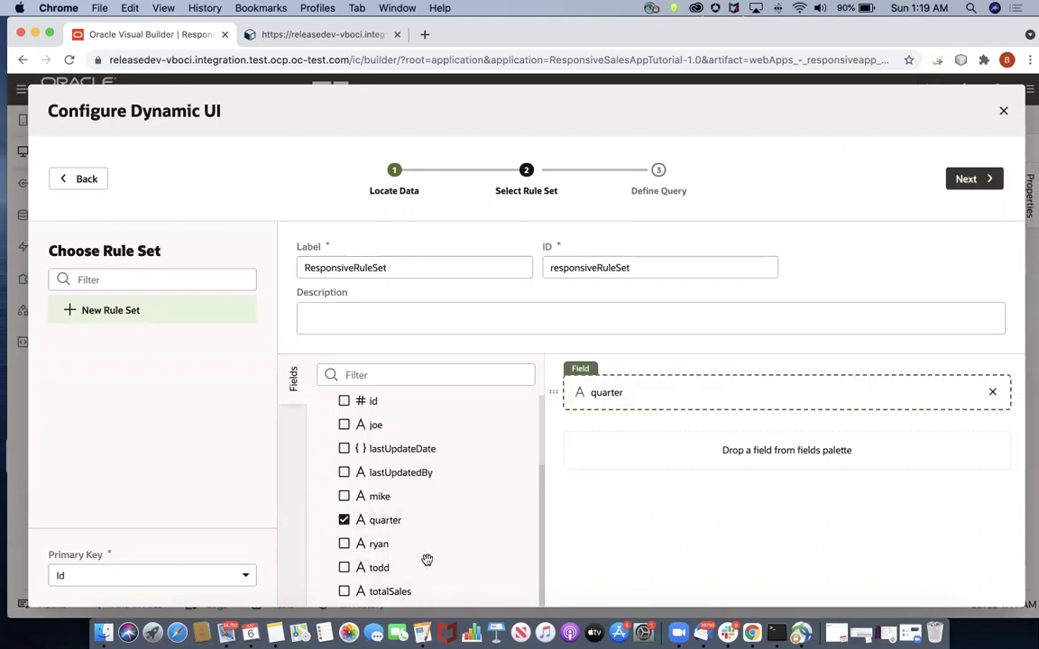
{"action": "left_click", "coordinate": [345, 592]}
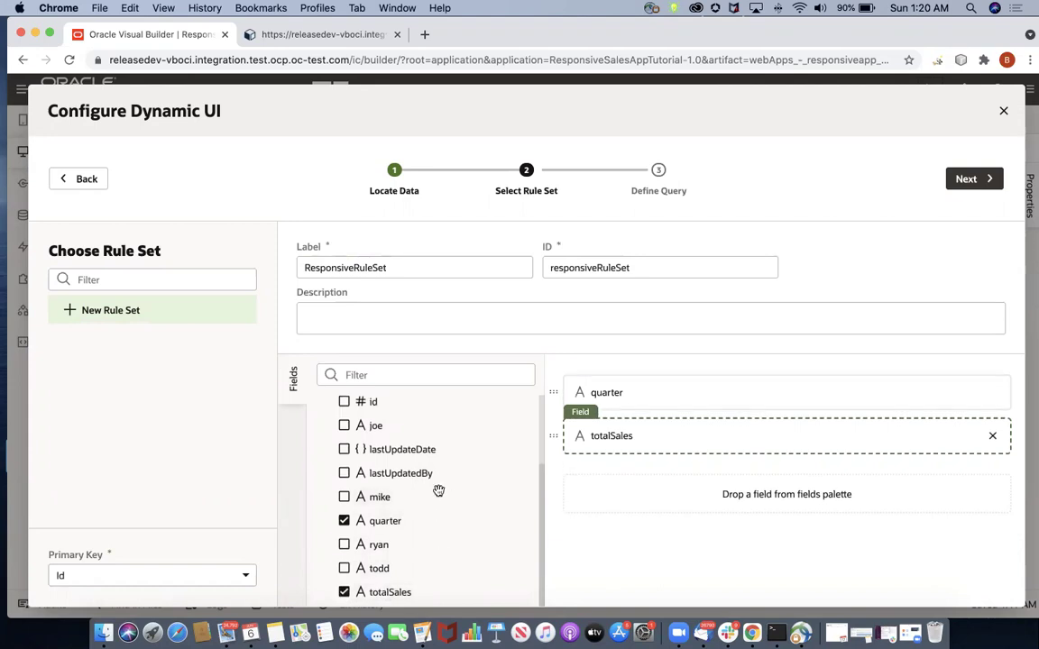
{"action": "scroll", "coordinate": [438, 489], "scroll_direction": "up", "scroll_amount": 3}
{"action": "left_click", "coordinate": [344, 408]}
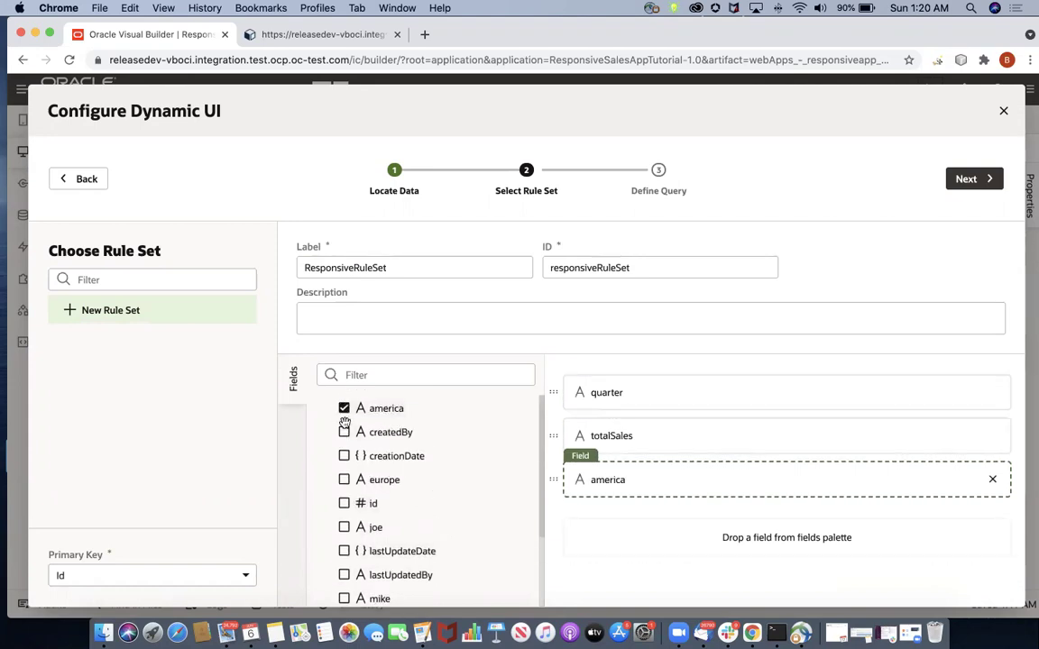
{"action": "left_click", "coordinate": [344, 480]}
{"action": "scroll", "coordinate": [473, 532], "scroll_direction": "down", "scroll_amount": 3}
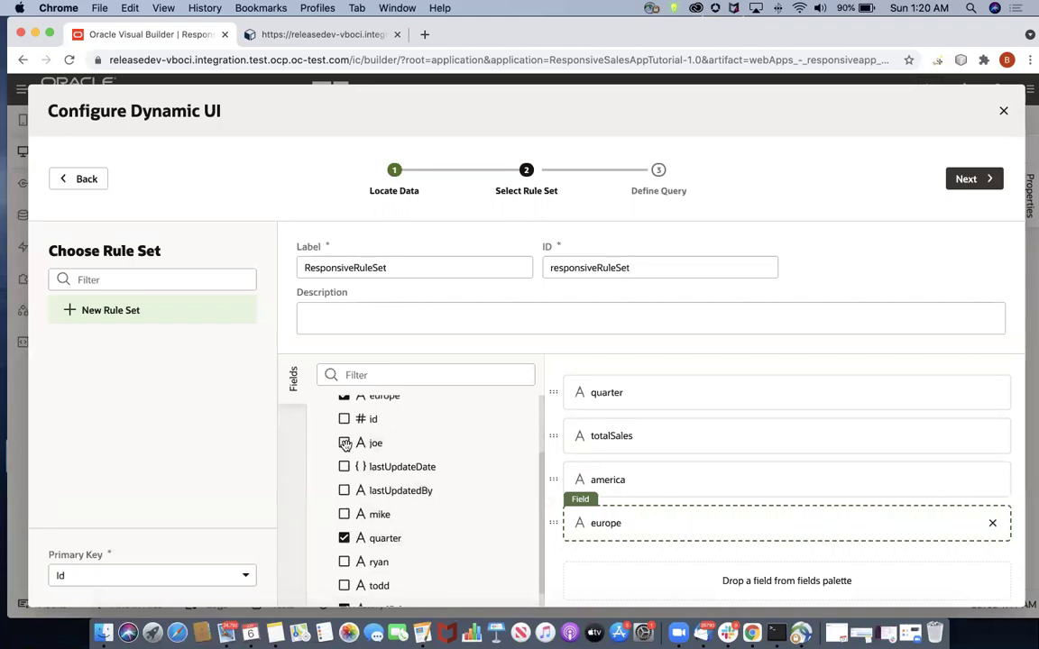
{"action": "left_click", "coordinate": [345, 444]}
{"action": "left_click", "coordinate": [344, 514]}
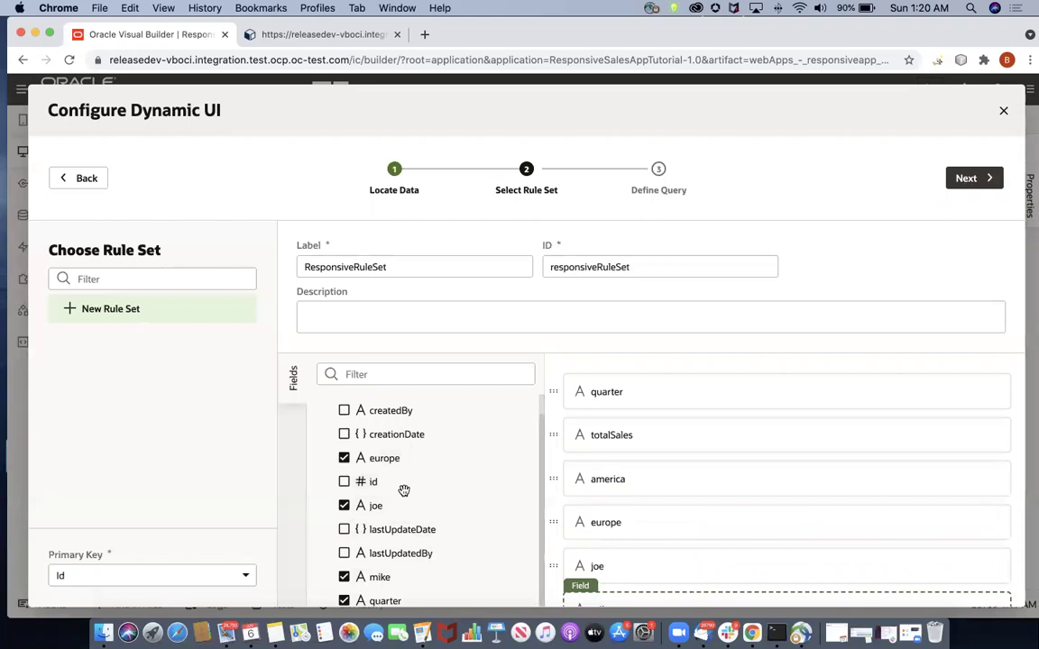
{"action": "scroll", "coordinate": [404, 490], "scroll_direction": "up", "scroll_amount": 1}
{"action": "scroll", "coordinate": [404, 490], "scroll_direction": "down", "scroll_amount": 1}
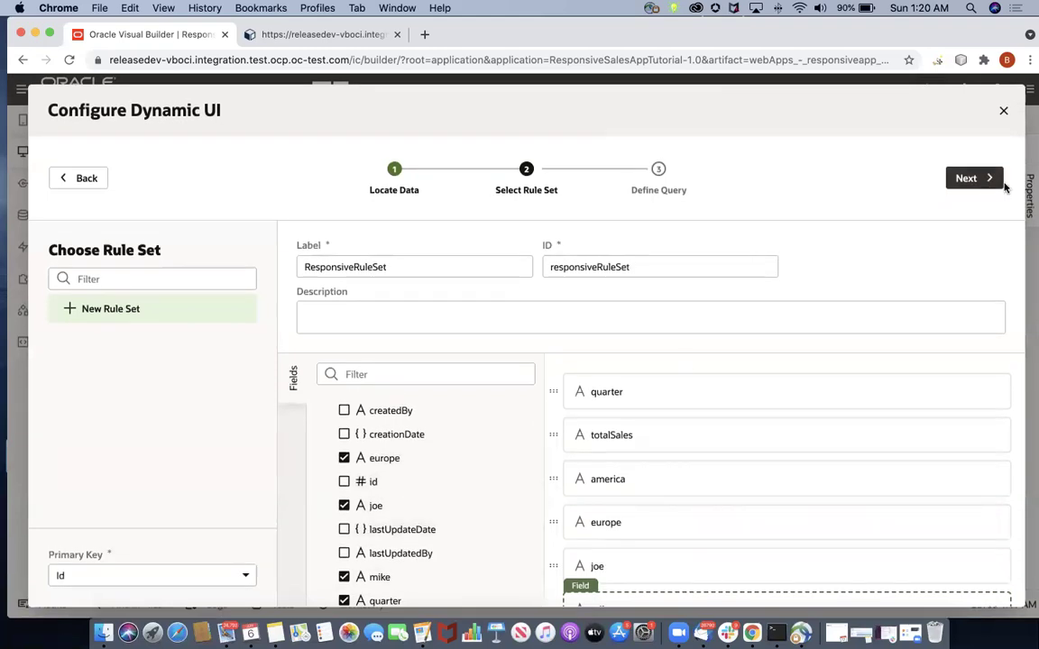
Step: Finish the dynamic table wizard and open ResponsiveRuleSet's display logic
{"action": "left_click", "coordinate": [963, 178]}
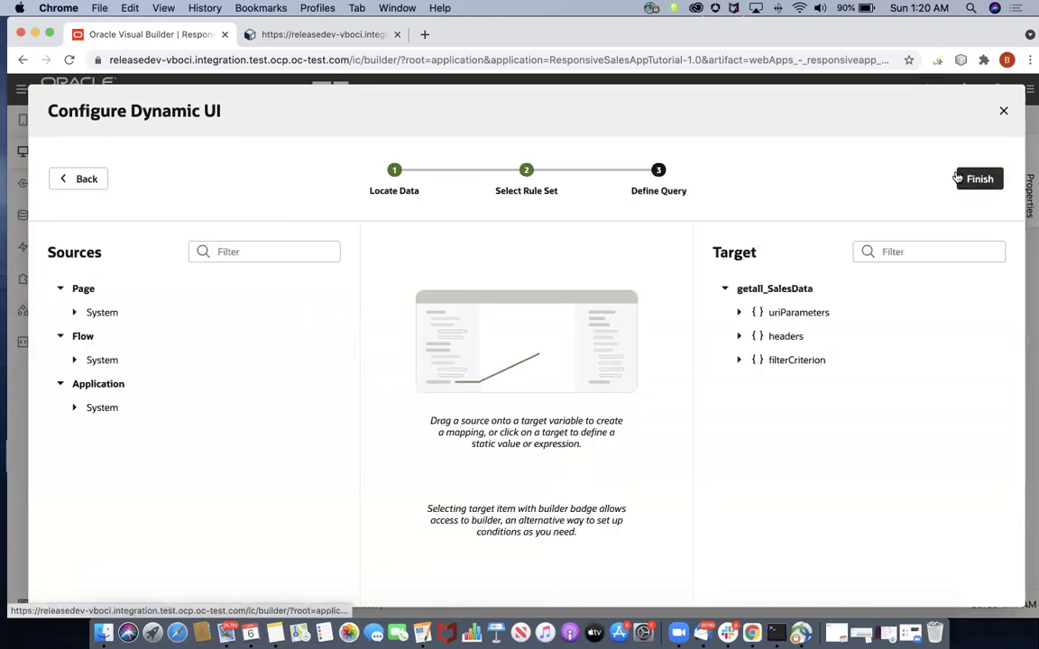
{"action": "left_click", "coordinate": [977, 178]}
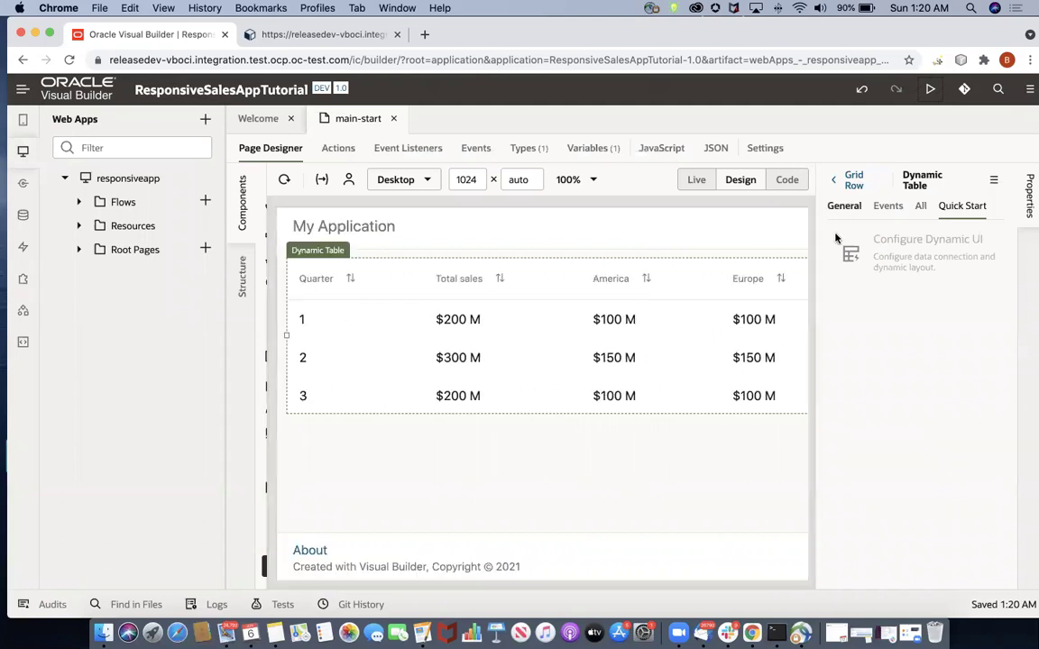
{"action": "left_click", "coordinate": [846, 207]}
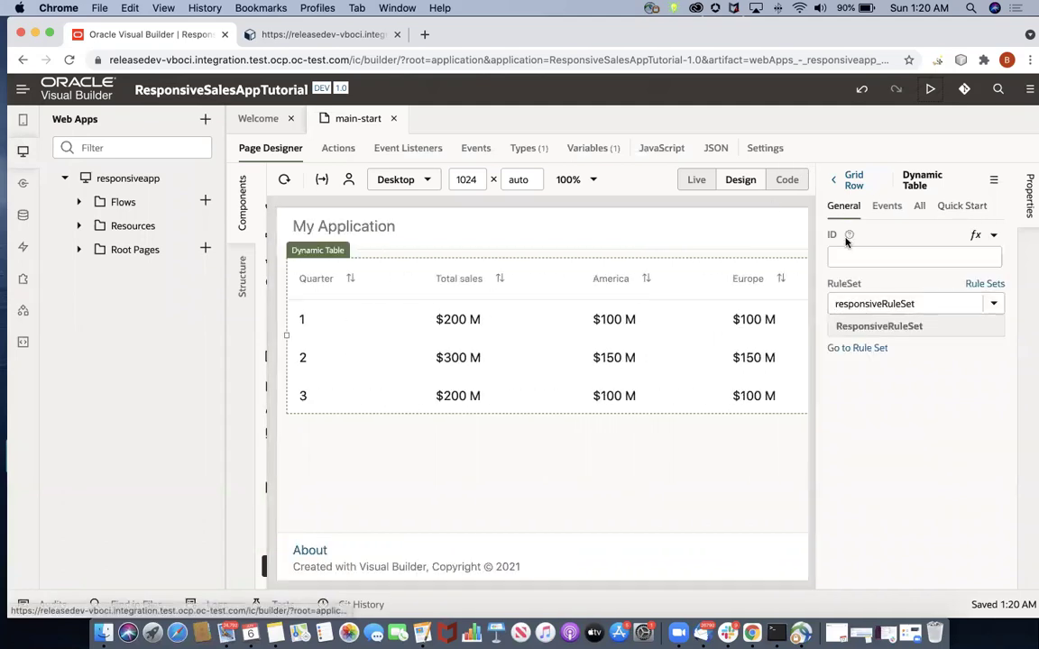
{"action": "left_click", "coordinate": [863, 349]}
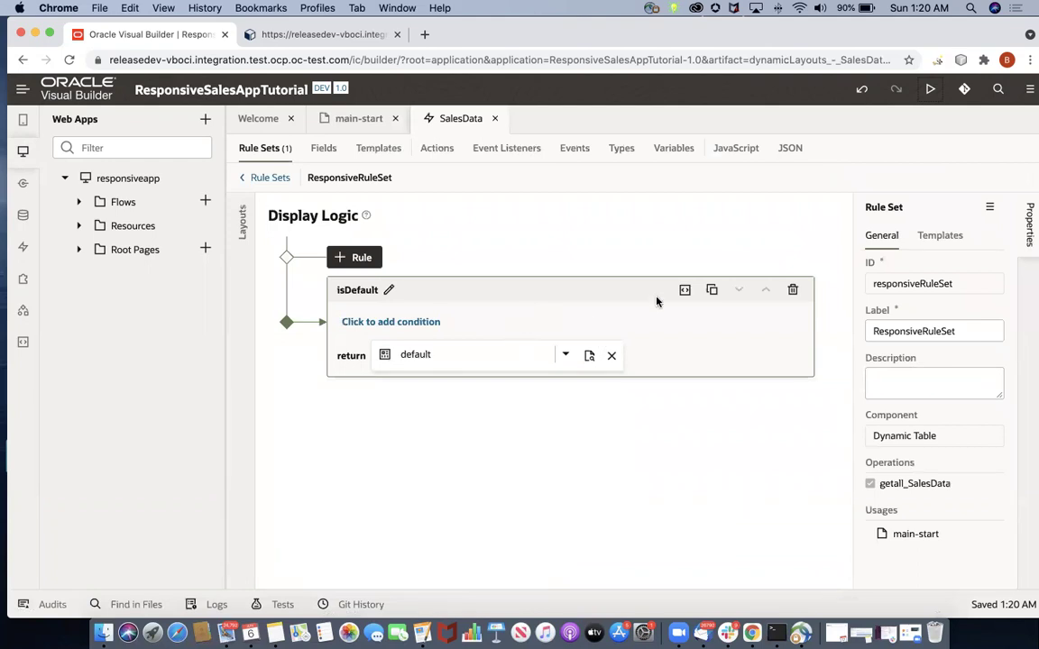
Step: Duplicate isDefault as a DesktopLayout rule with its own layout copy
{"action": "left_click", "coordinate": [711, 289]}
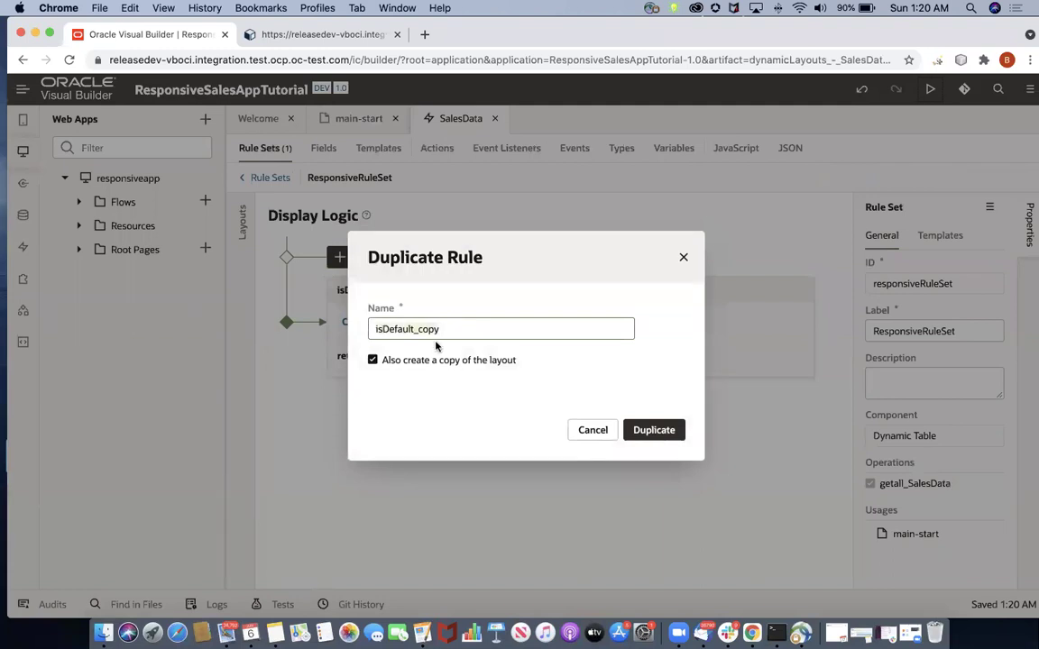
{"action": "key", "text": "super+a"}
{"action": "type", "text": "De"}
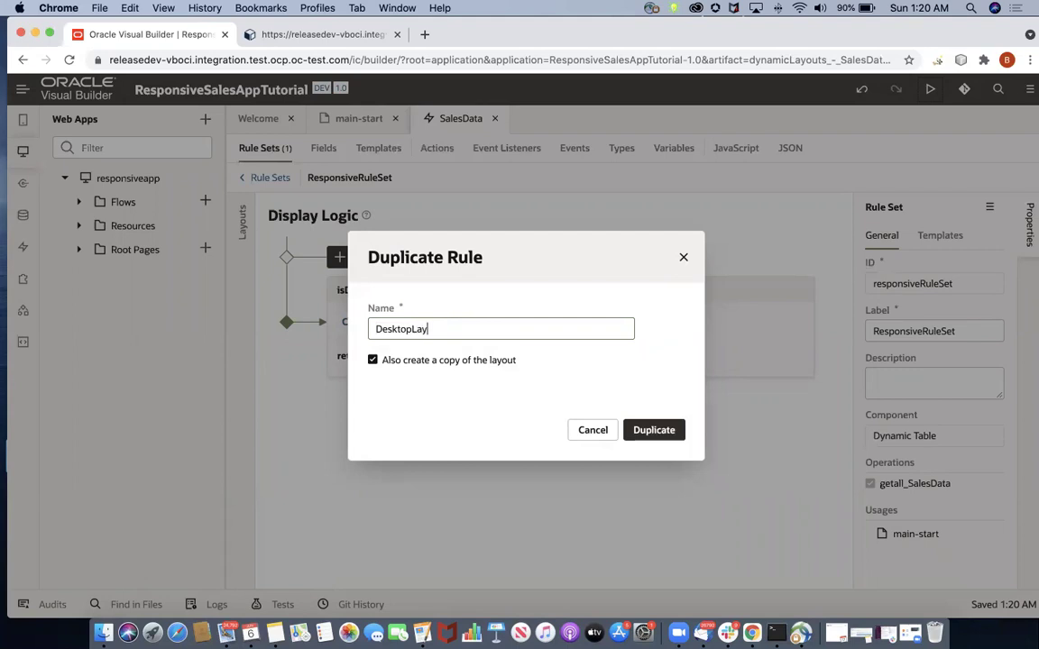
{"action": "left_click", "coordinate": [658, 429]}
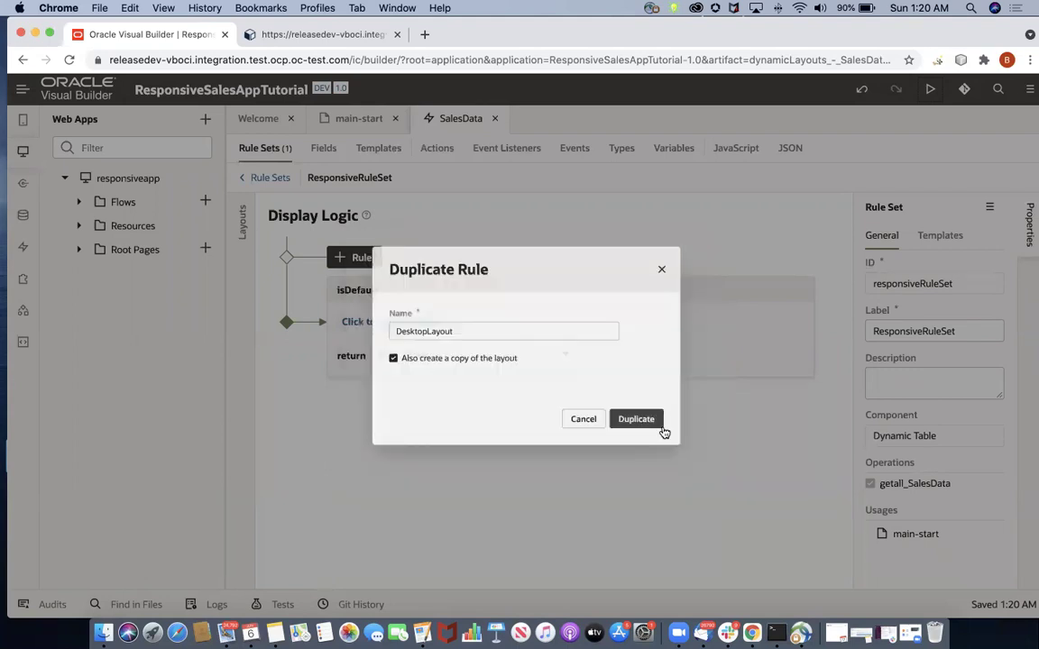
Step: Duplicate DesktopLayout as a TabletLayout rule with its own layout copy
{"action": "left_click", "coordinate": [711, 290]}
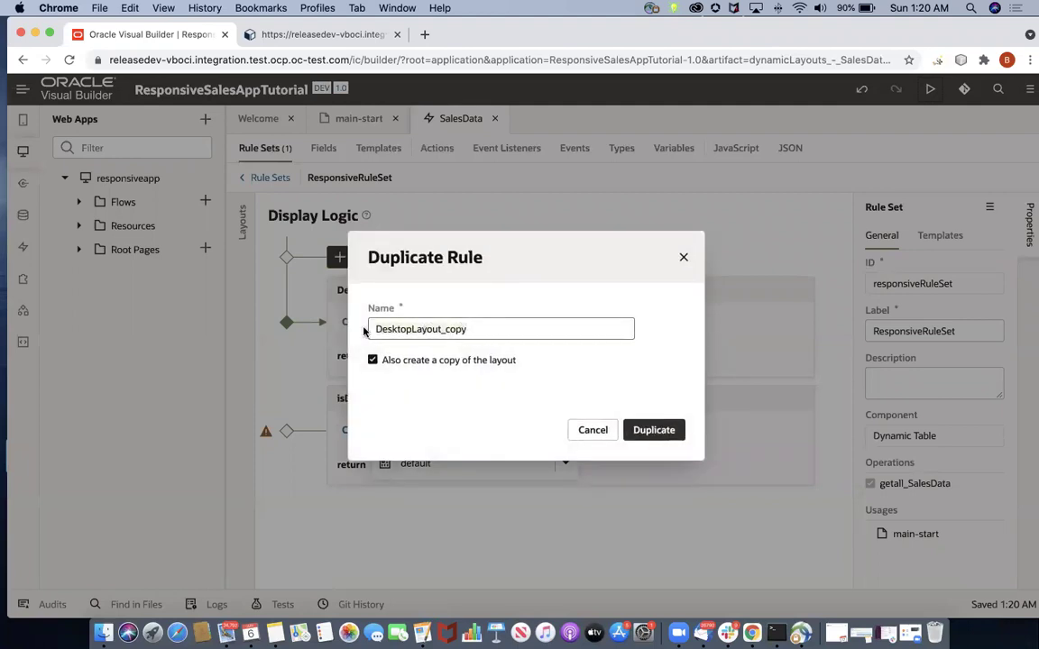
{"action": "key", "text": "super+a"}
{"action": "type", "text": "Ta"}
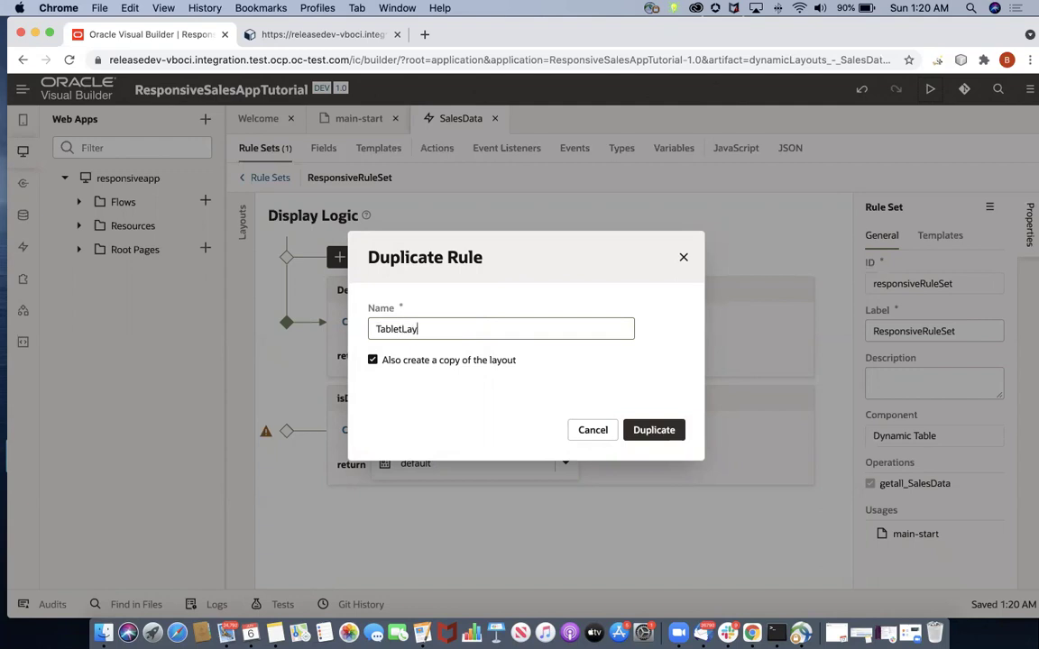
{"action": "left_click", "coordinate": [659, 430]}
Step: Duplicate TabletLayout as a PhoneLayout rule with its own layout copy
{"action": "left_click", "coordinate": [707, 290]}
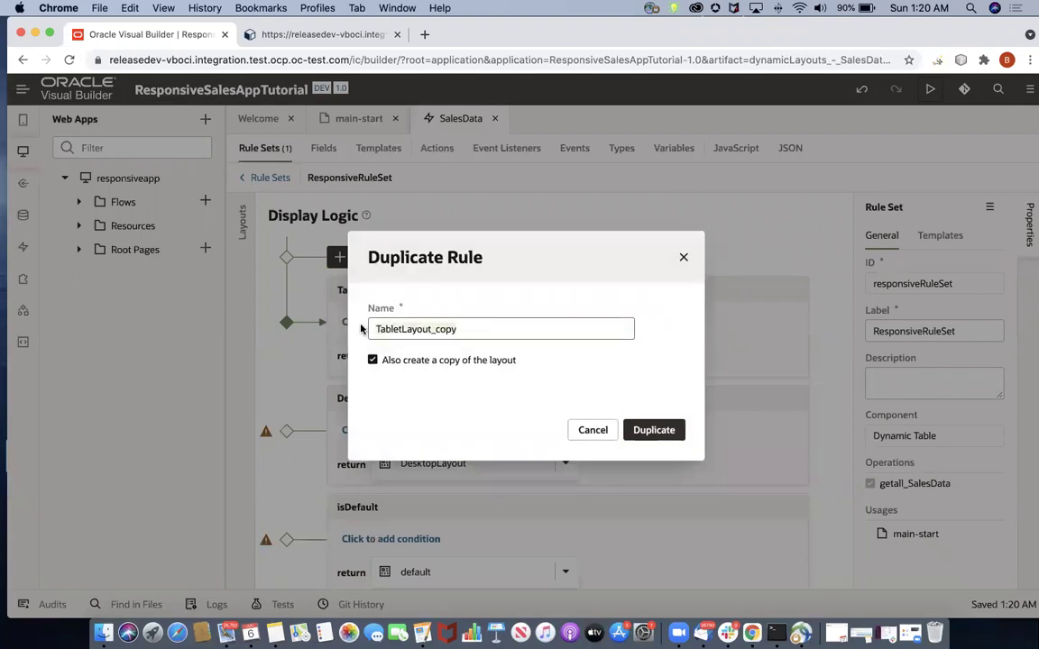
{"action": "key", "text": "super+a"}
{"action": "type", "text": "P"}
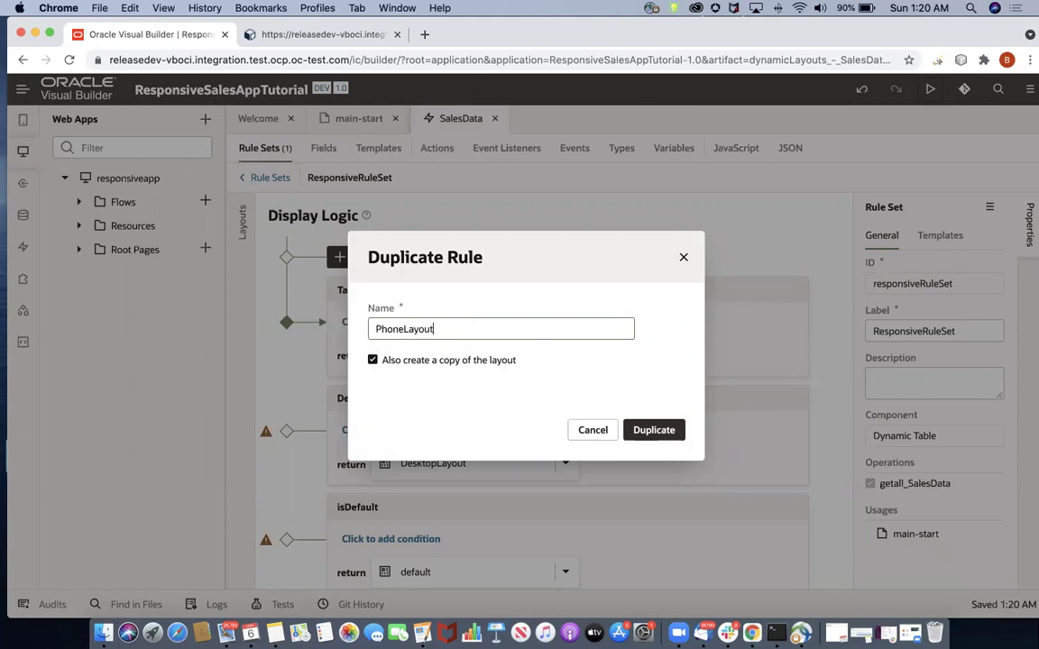
{"action": "left_click", "coordinate": [651, 430]}
{"action": "scroll", "coordinate": [655, 479], "scroll_direction": "down", "scroll_amount": 3}
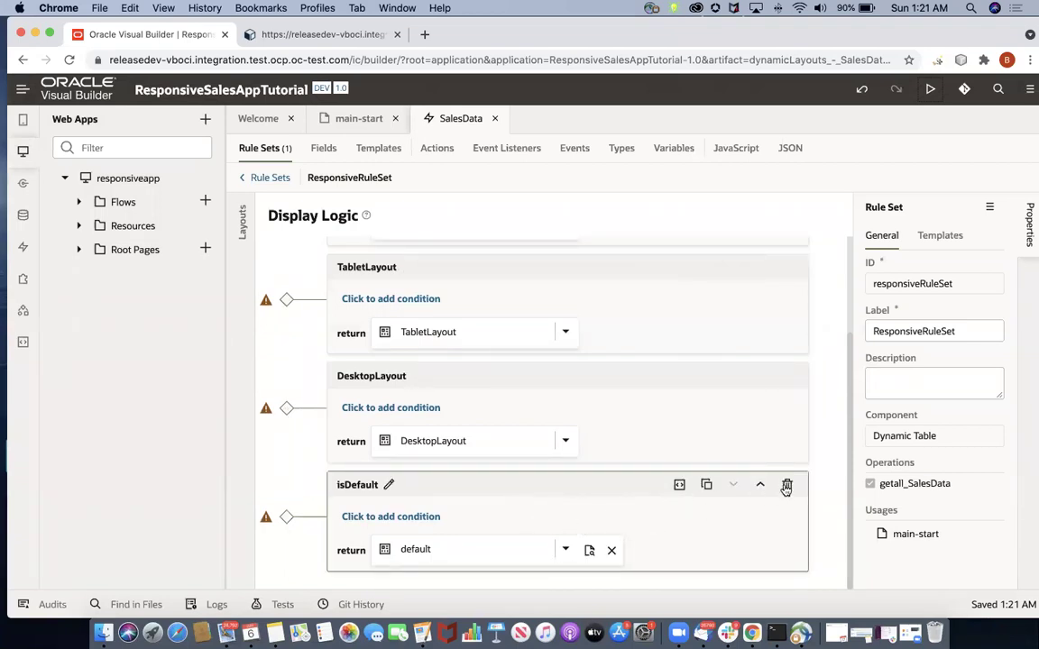
Step: Give PhoneLayout the condition $responsive.smOnly === true
{"action": "scroll", "coordinate": [655, 478], "scroll_direction": "up", "scroll_amount": 2}
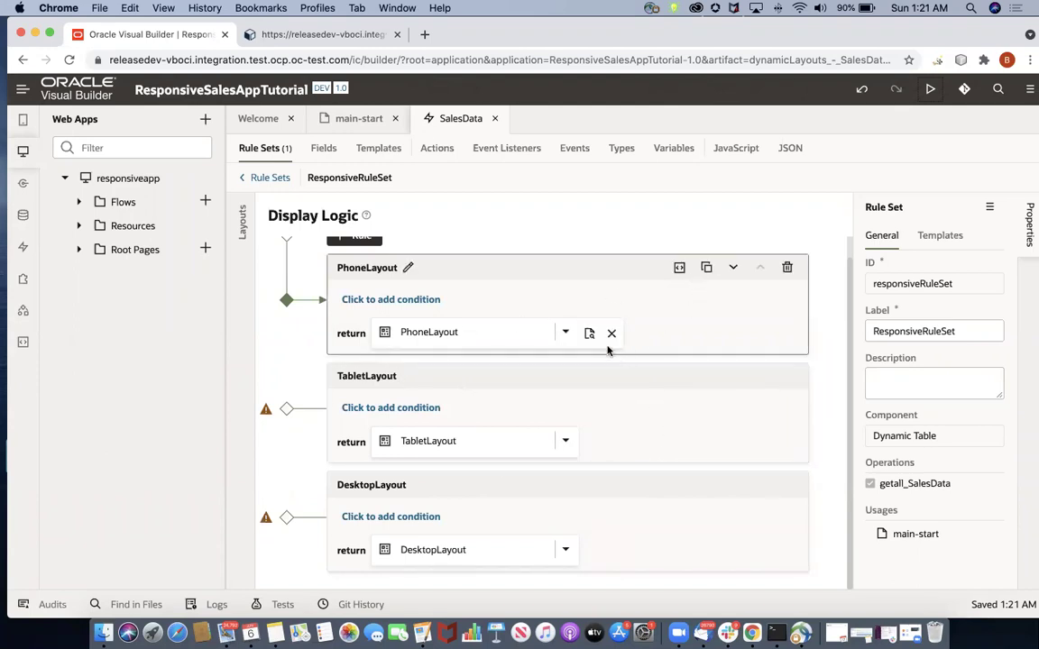
{"action": "left_click", "coordinate": [417, 300]}
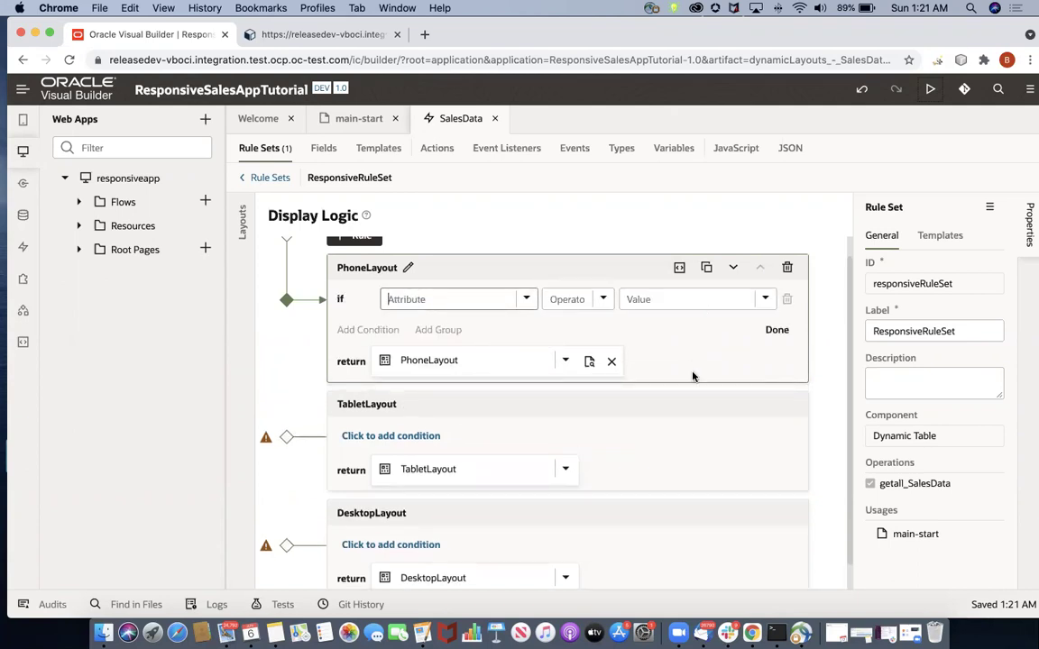
{"action": "left_click", "coordinate": [527, 300]}
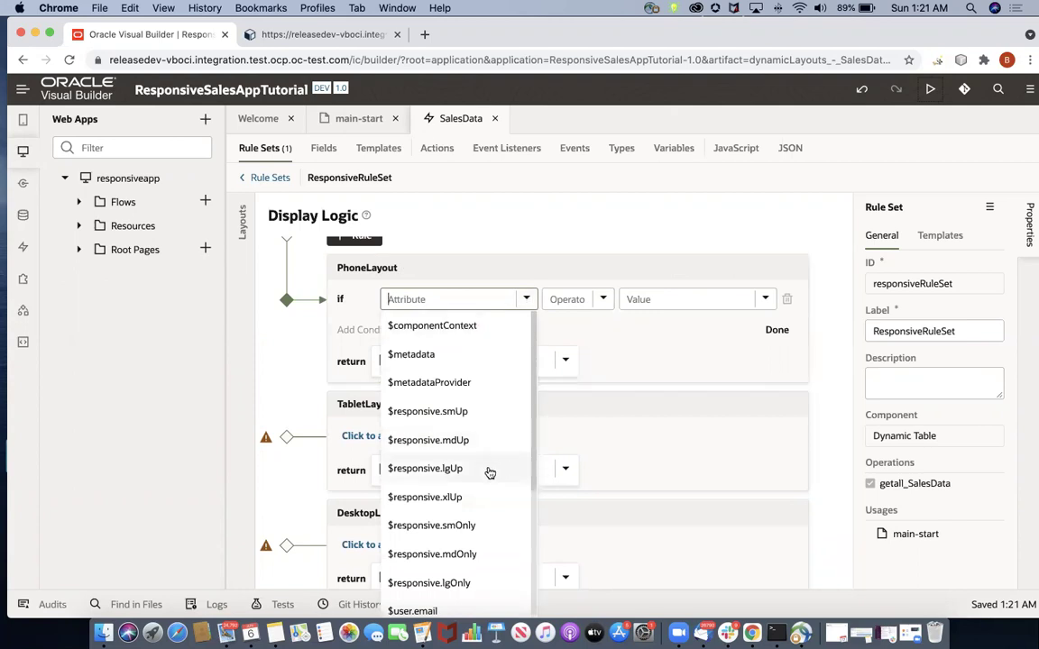
{"action": "scroll", "coordinate": [490, 472], "scroll_direction": "down", "scroll_amount": 1}
{"action": "left_click", "coordinate": [471, 488]}
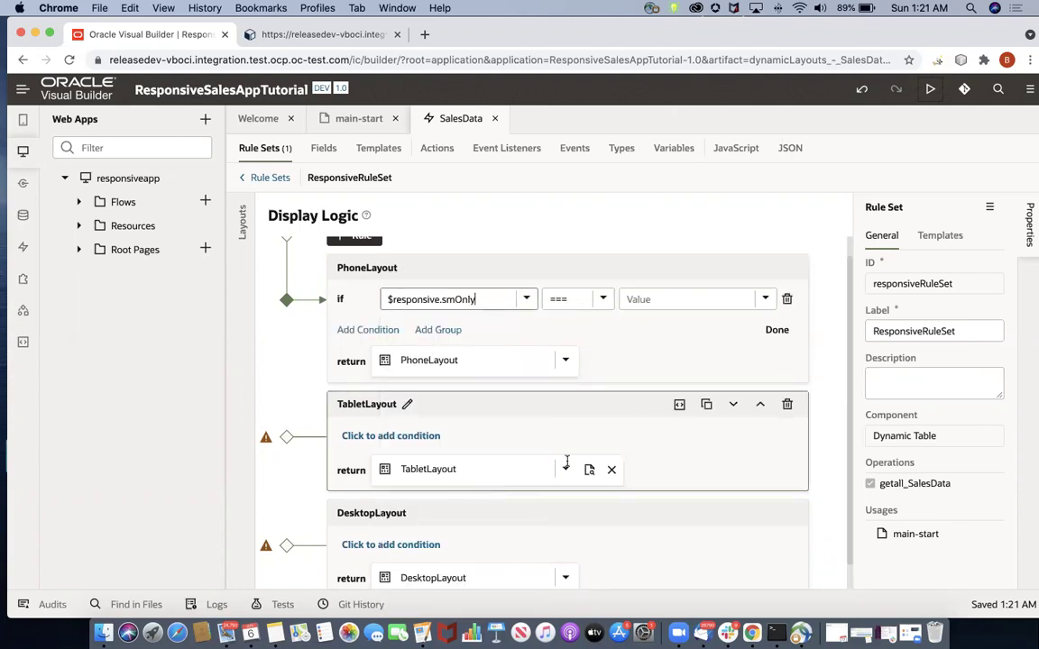
{"action": "left_click", "coordinate": [764, 300]}
{"action": "left_click", "coordinate": [705, 325]}
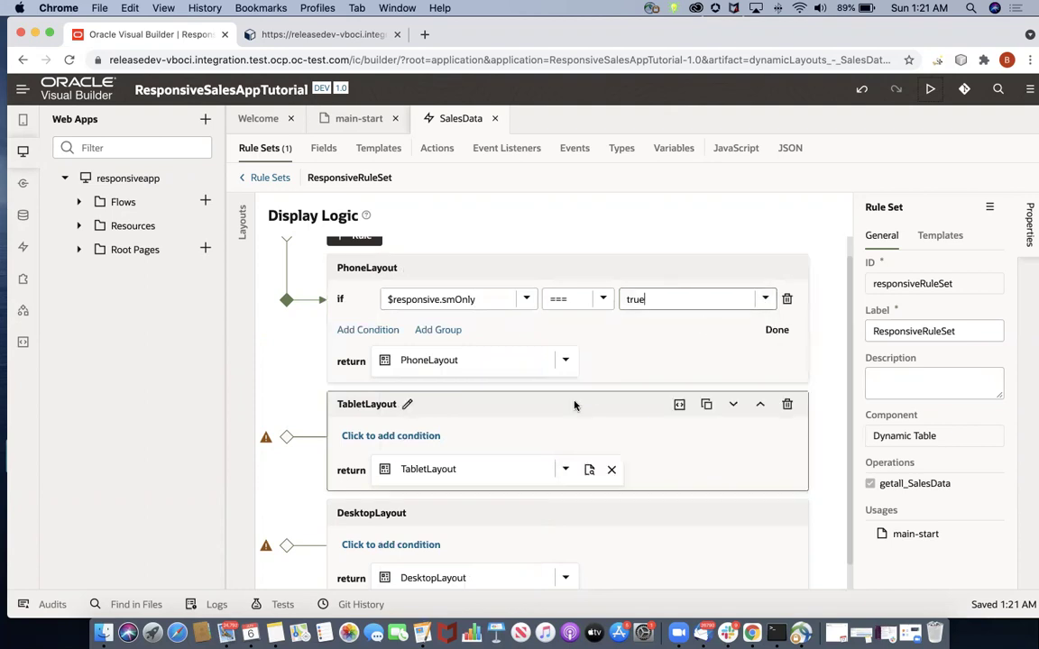
{"action": "left_click", "coordinate": [475, 454]}
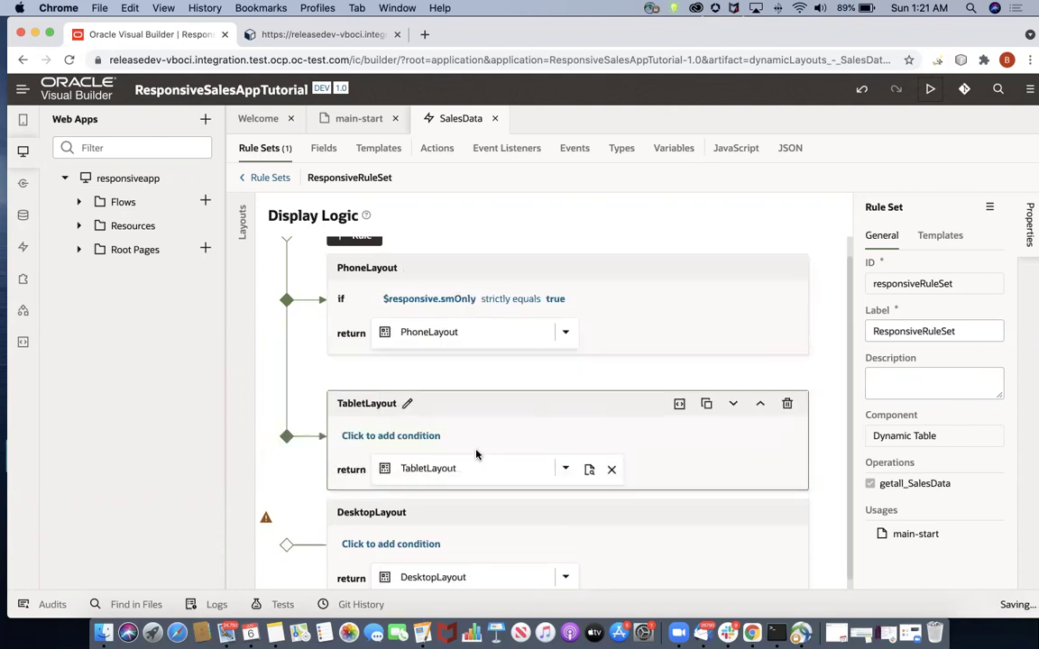
Step: Give TabletLayout the condition $responsive.mdOnly === true
{"action": "left_click", "coordinate": [428, 413]}
{"action": "left_click", "coordinate": [526, 408]}
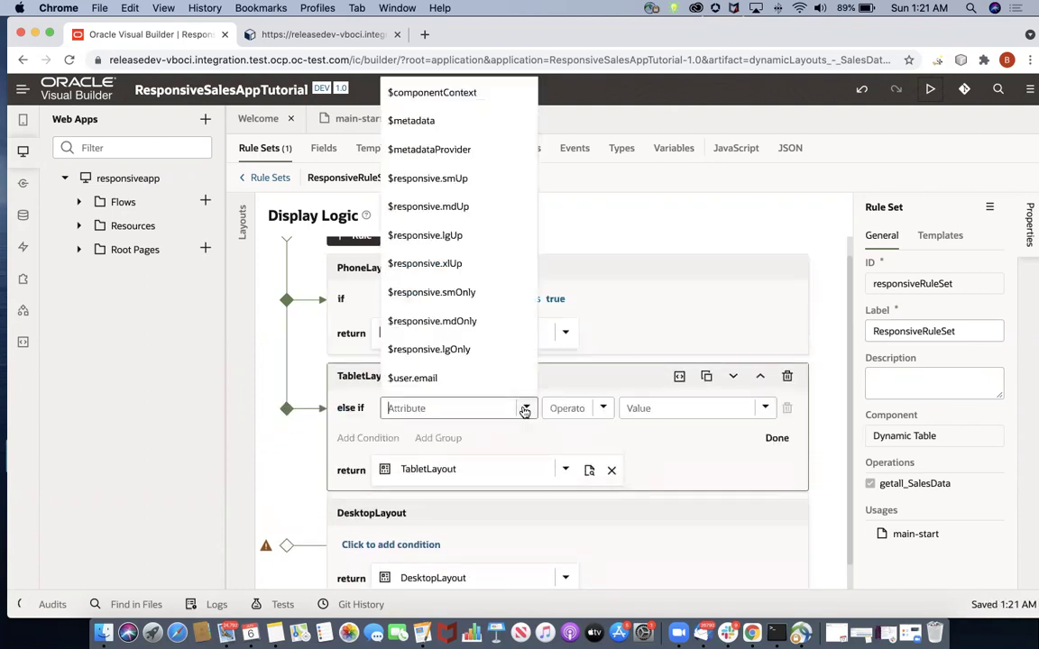
{"action": "left_click", "coordinate": [473, 322]}
{"action": "left_click", "coordinate": [764, 408]}
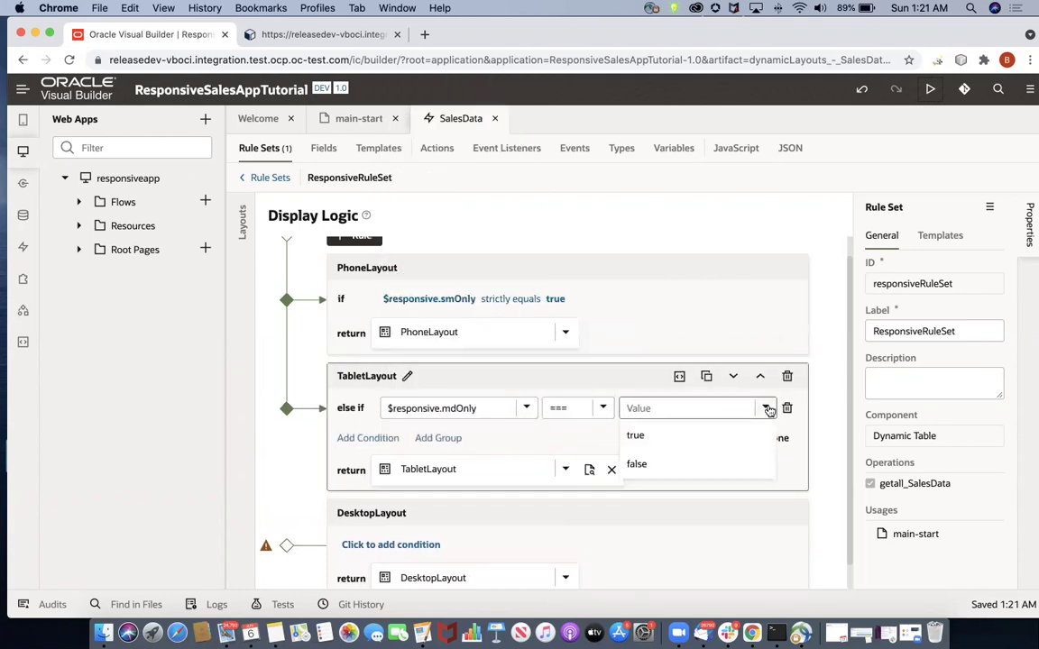
{"action": "left_click", "coordinate": [699, 442]}
{"action": "scroll", "coordinate": [512, 468], "scroll_direction": "down", "scroll_amount": 1}
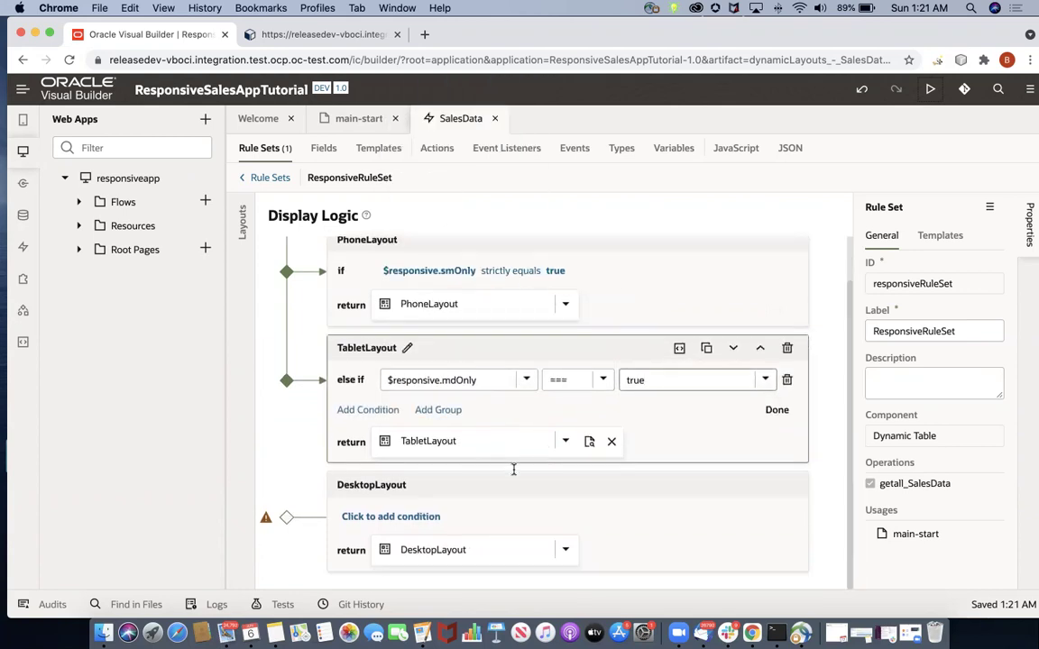
{"action": "left_click", "coordinate": [422, 514]}
Step: Give DesktopLayout the condition $responsive.lgOnly === true
{"action": "left_click", "coordinate": [413, 517]}
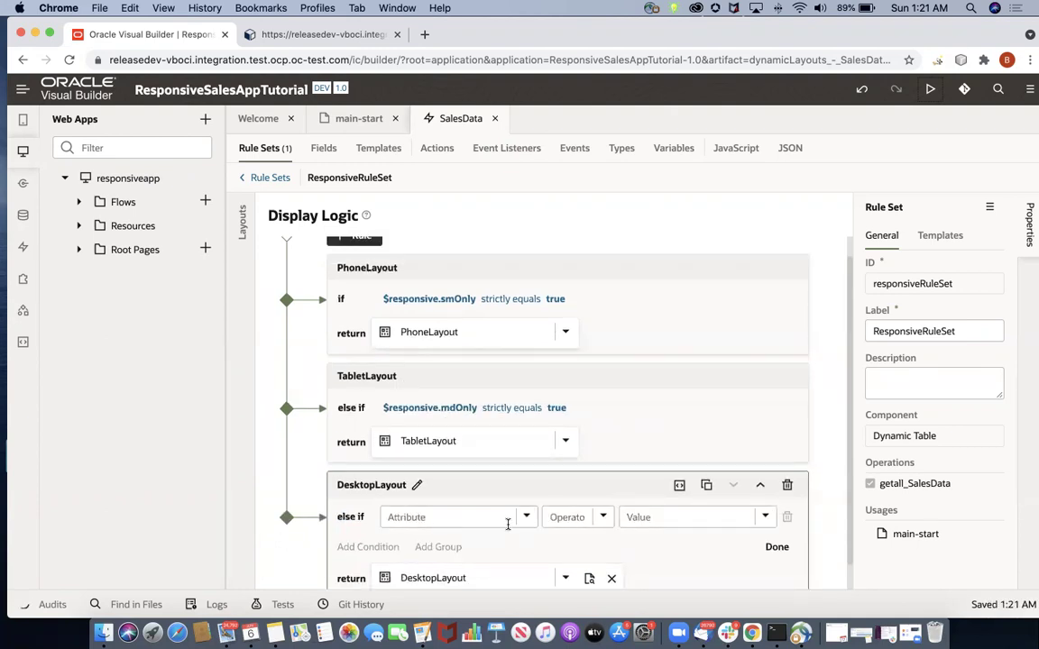
{"action": "left_click", "coordinate": [507, 521]}
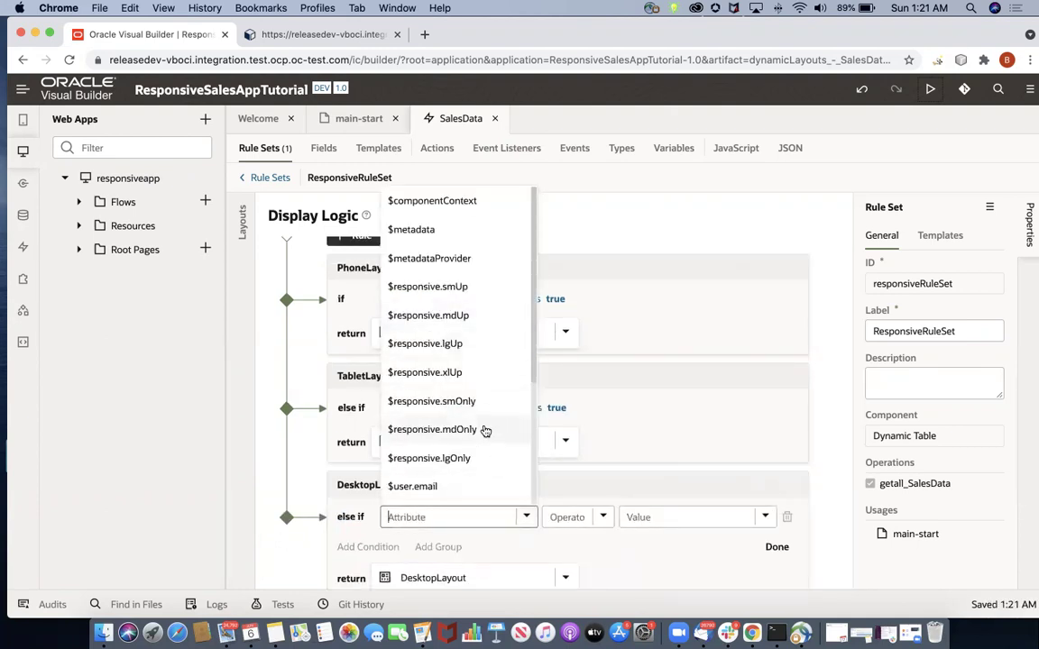
{"action": "left_click", "coordinate": [462, 458]}
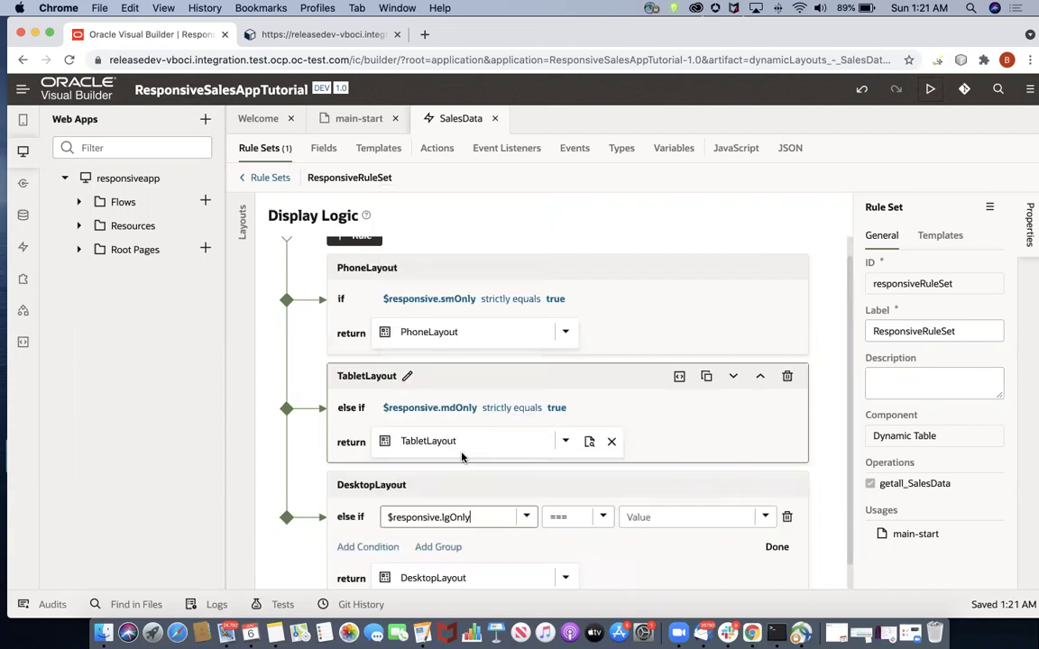
{"action": "left_click", "coordinate": [761, 523]}
{"action": "left_click", "coordinate": [690, 543]}
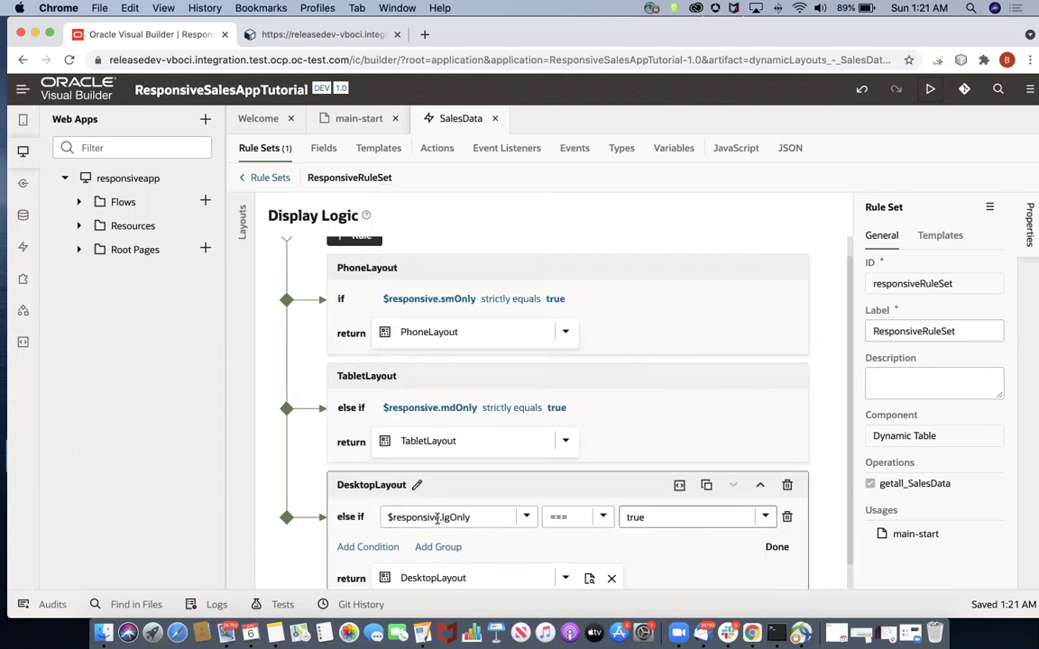
{"action": "left_click", "coordinate": [475, 424]}
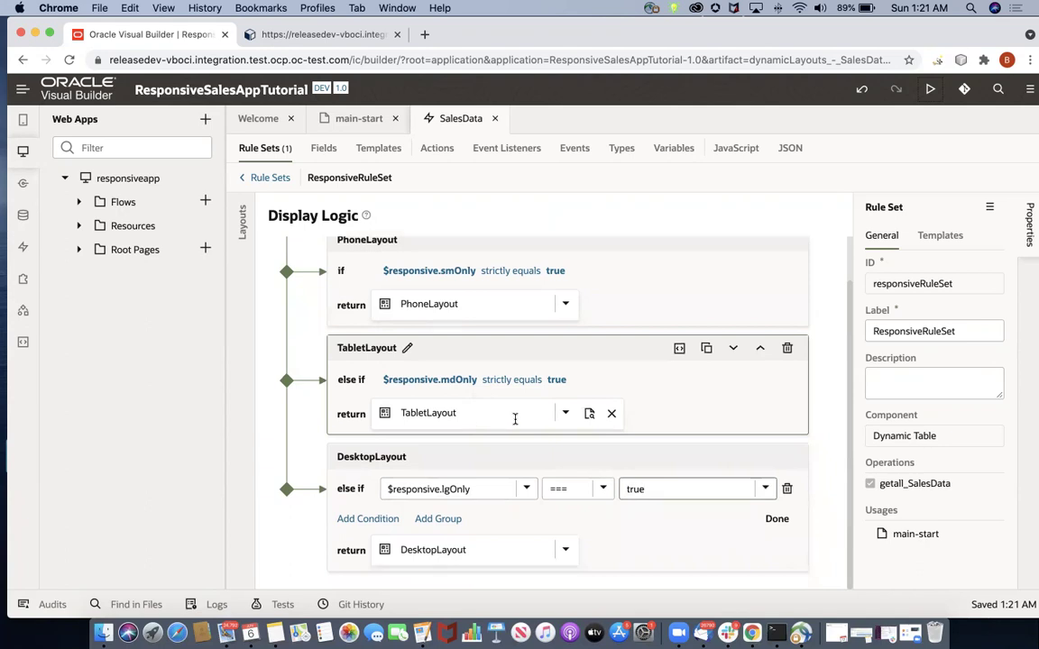
{"action": "left_click", "coordinate": [642, 474]}
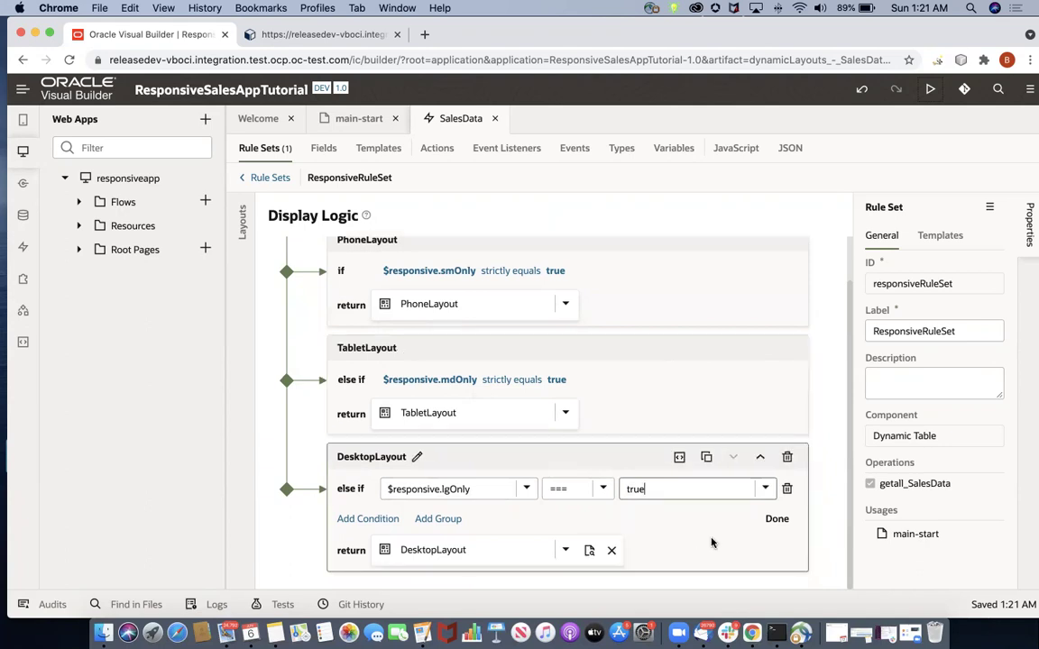
{"action": "left_click", "coordinate": [776, 519]}
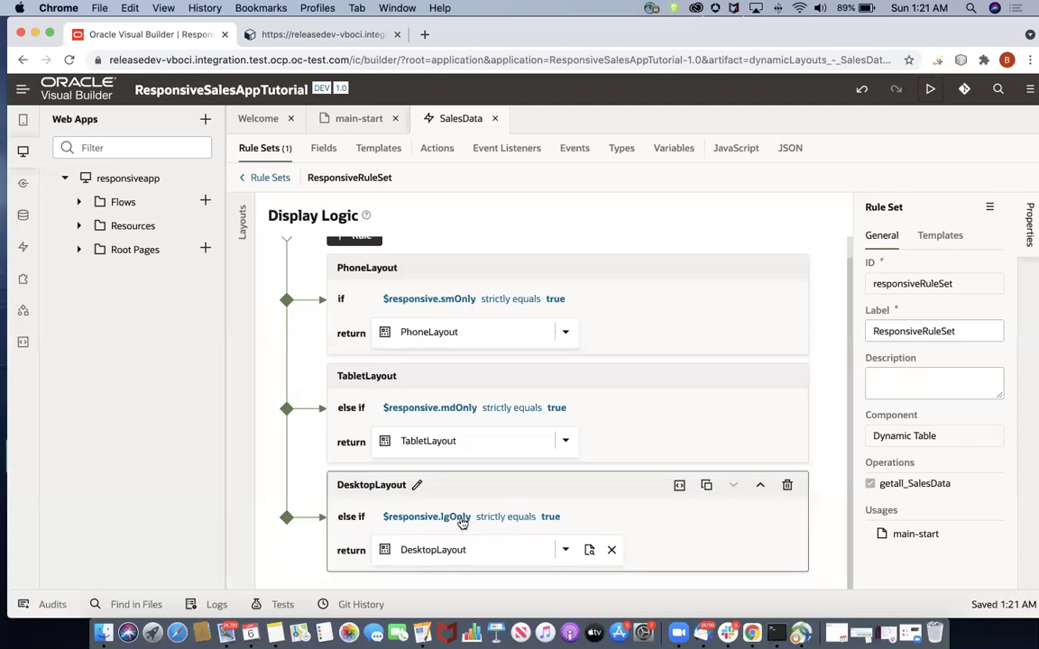
{"action": "scroll", "coordinate": [474, 525], "scroll_direction": "down", "scroll_amount": 1}
{"action": "scroll", "coordinate": [473, 525], "scroll_direction": "up", "scroll_amount": 1}
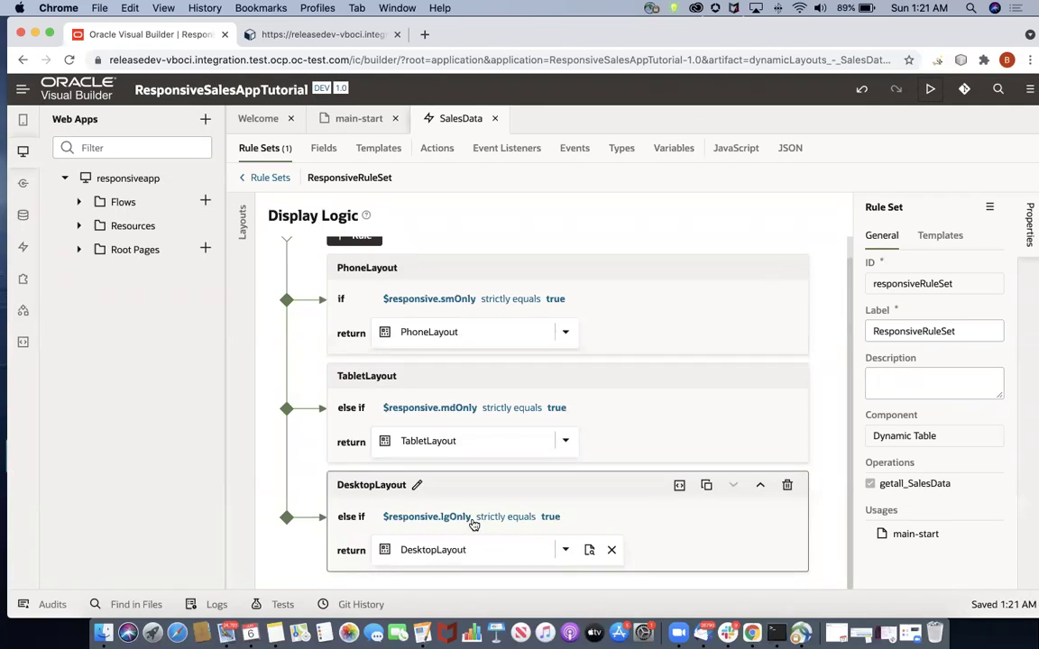
Step: Open the DesktopLayout layout and add the ryan and todd fields as columns
{"action": "left_click", "coordinate": [590, 551]}
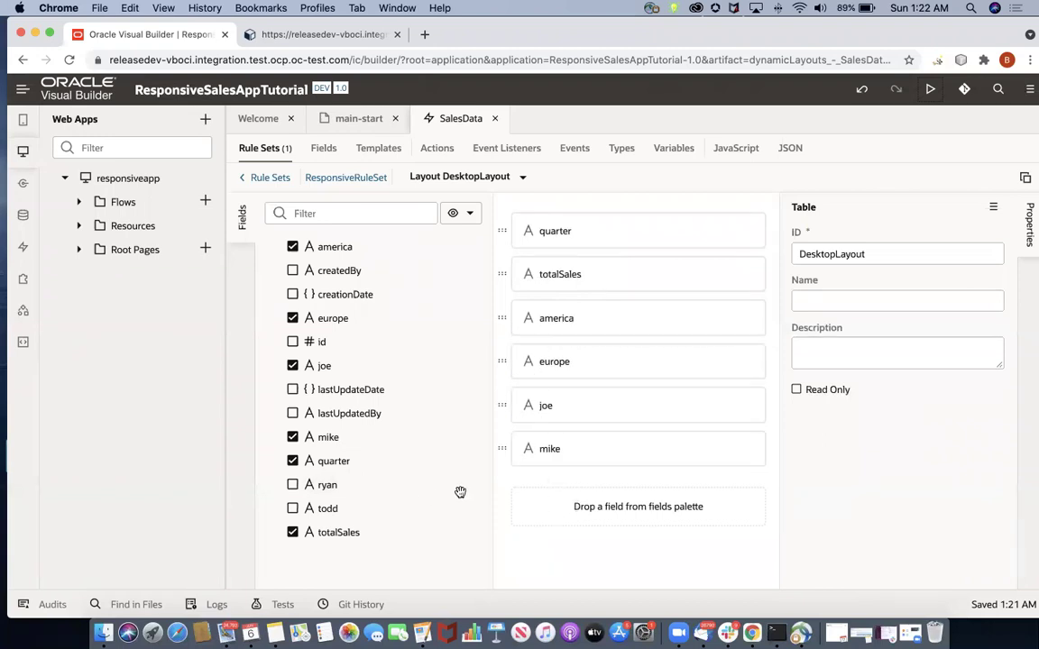
{"action": "left_click", "coordinate": [292, 484]}
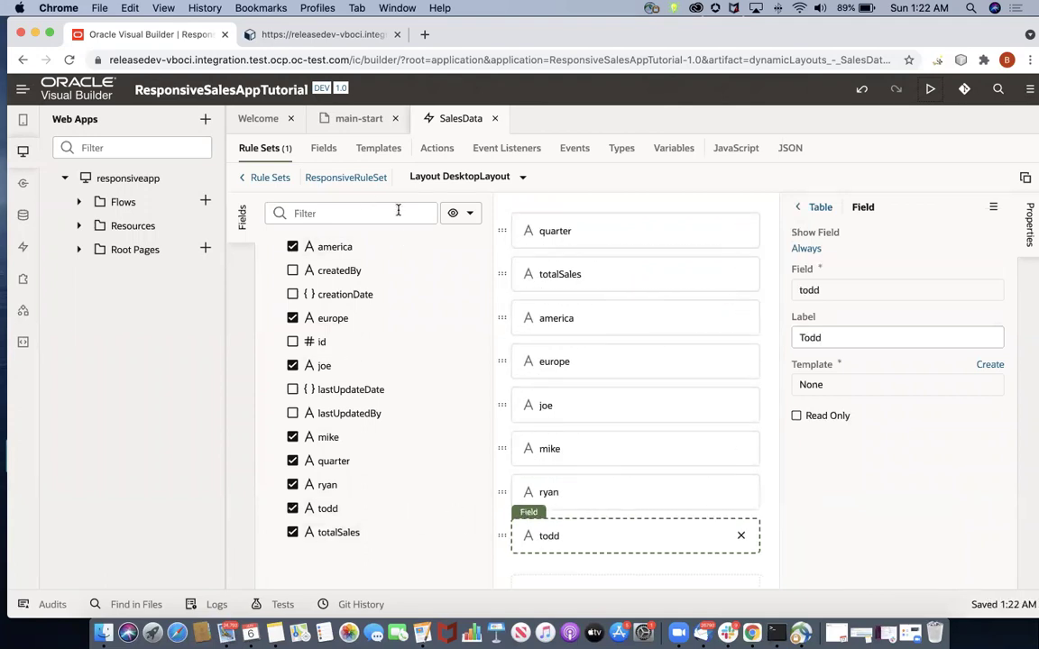
Step: Remove mike and joe from TabletLayout, keeping quarter, totalSales, america and europe
{"action": "left_click", "coordinate": [359, 178]}
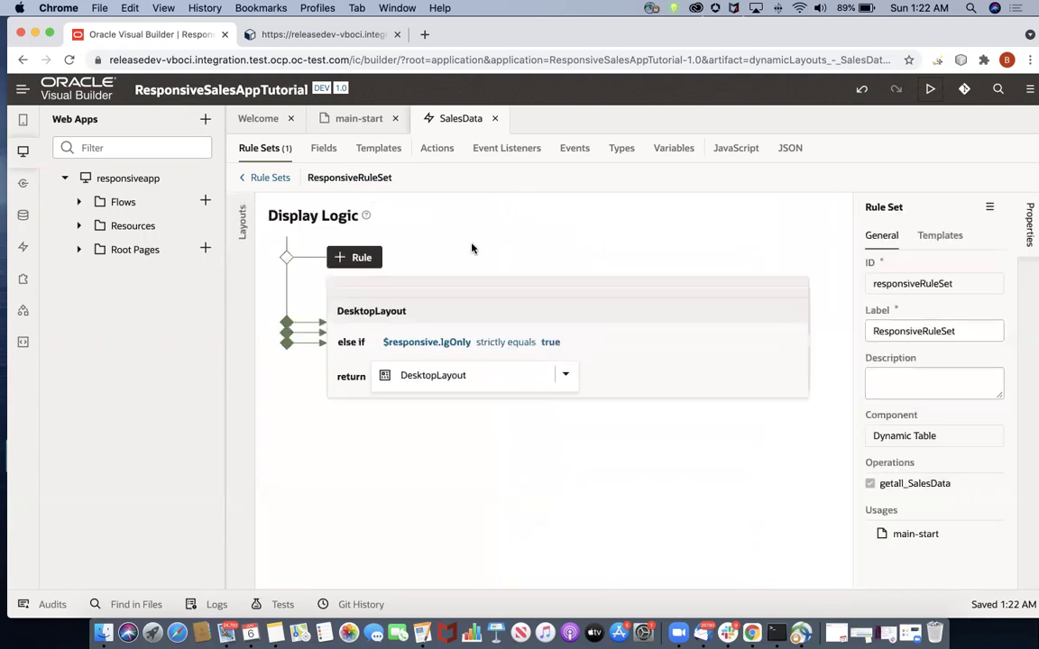
{"action": "scroll", "coordinate": [487, 333], "scroll_direction": "down", "scroll_amount": 1}
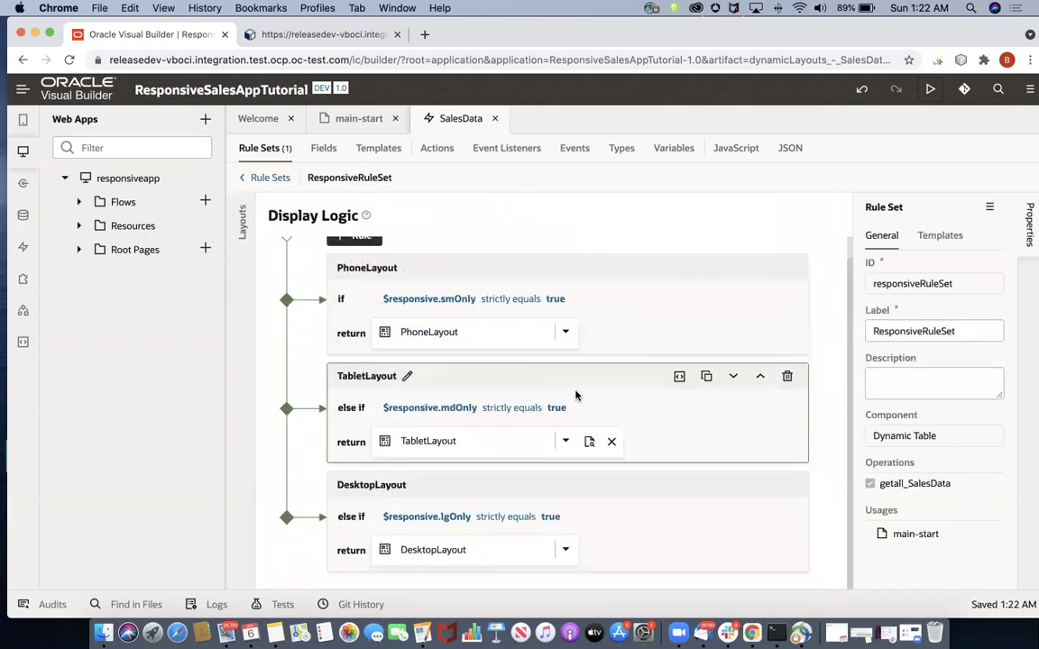
{"action": "left_click", "coordinate": [589, 443]}
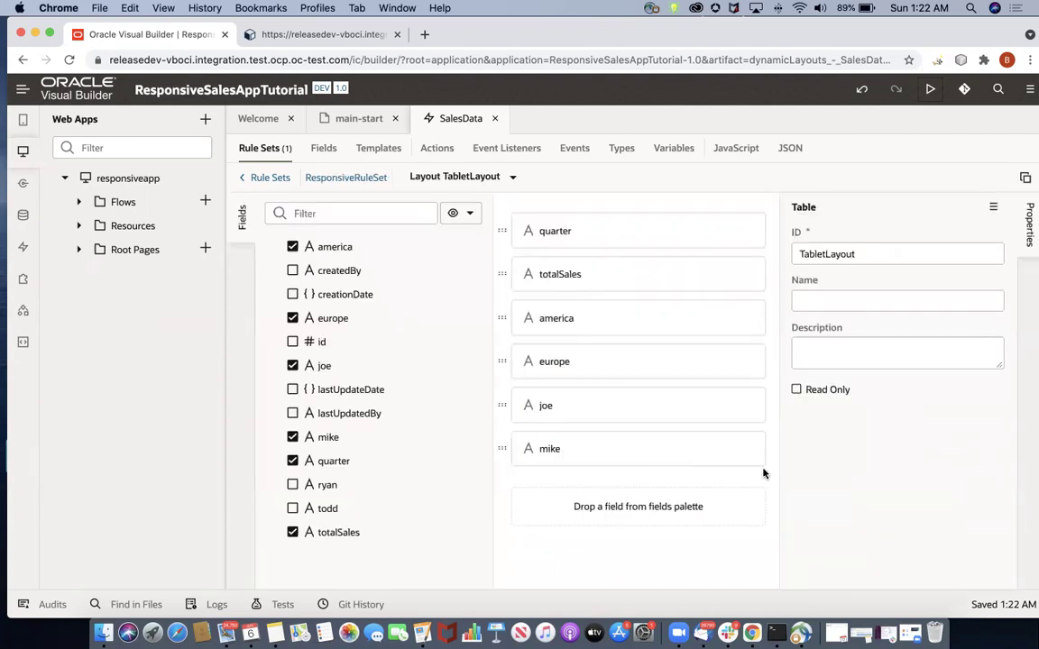
{"action": "left_click", "coordinate": [748, 451]}
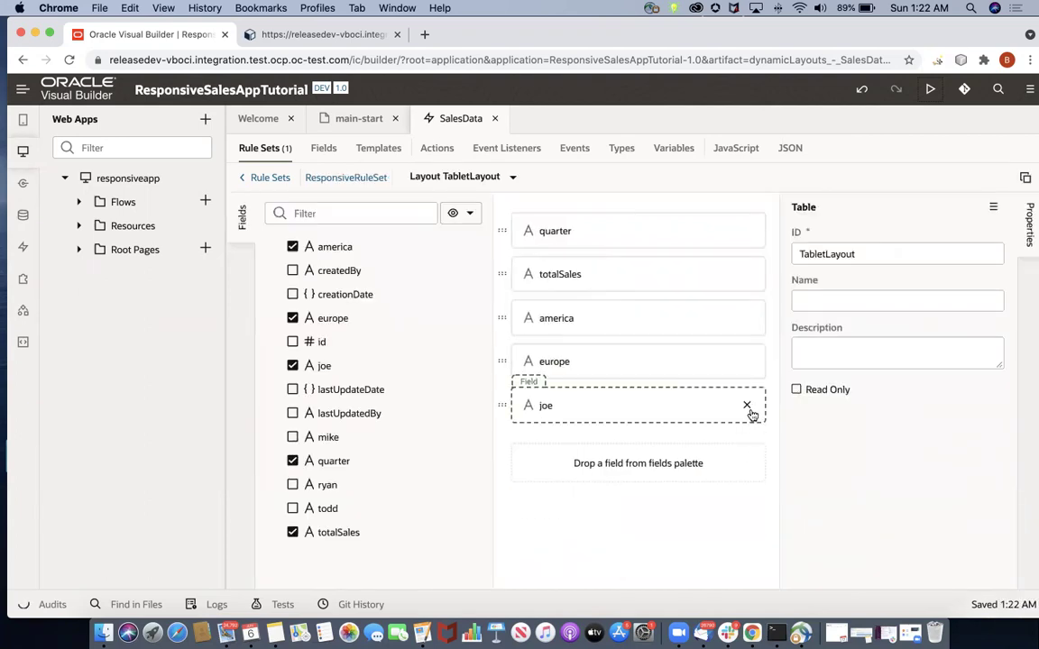
{"action": "left_click", "coordinate": [747, 404]}
{"action": "left_click", "coordinate": [747, 361]}
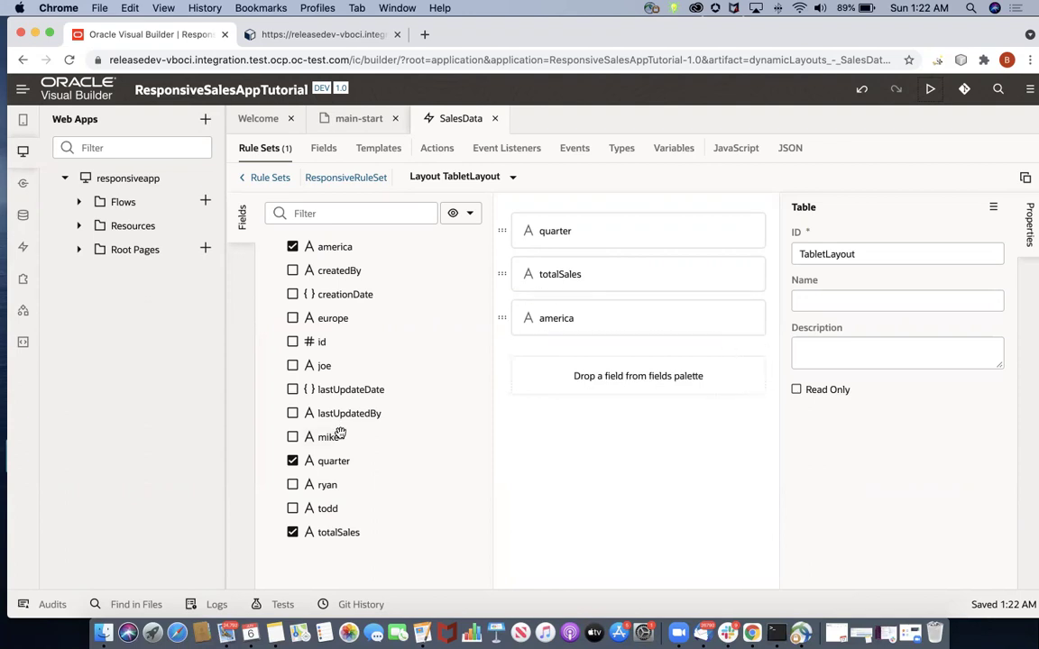
{"action": "left_click", "coordinate": [292, 319]}
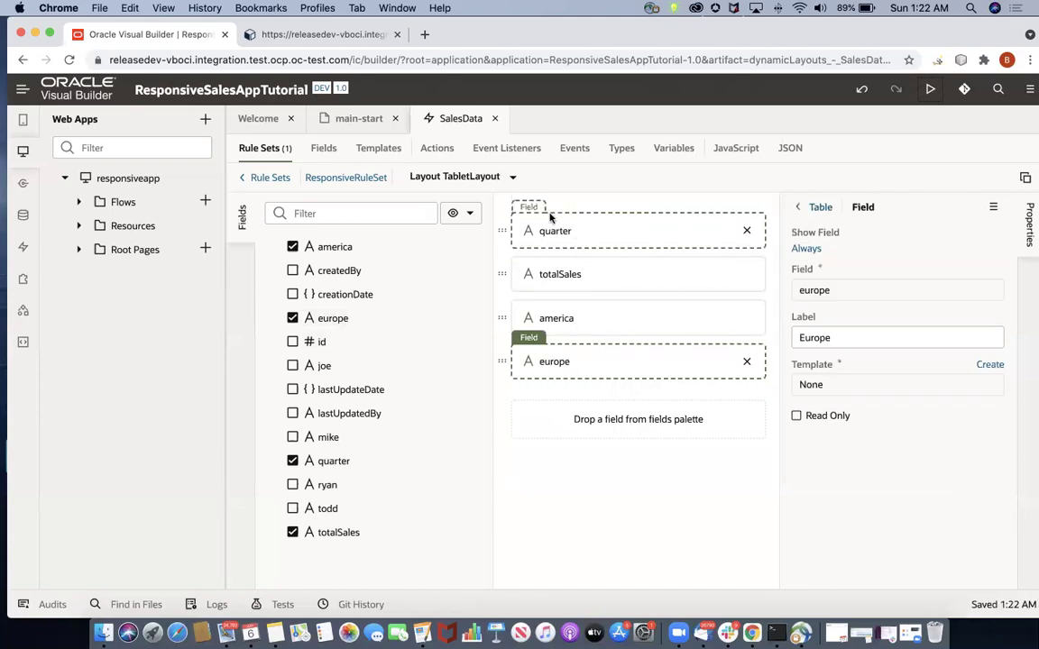
{"action": "left_click", "coordinate": [370, 177]}
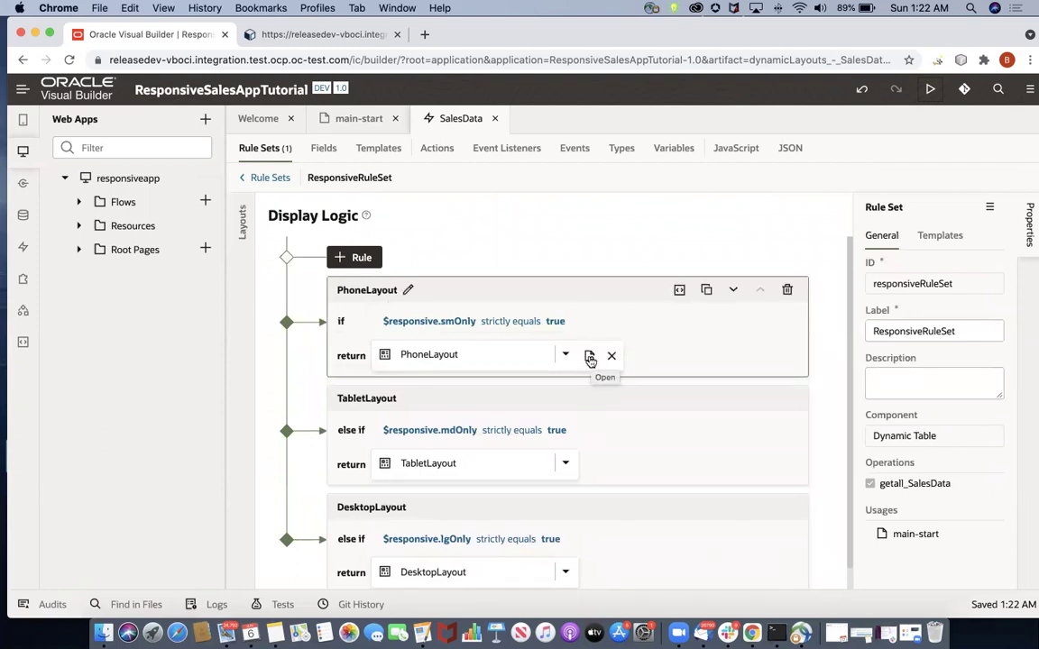
Step: Remove joe, mike, america and europe from PhoneLayout, leaving quarter and totalSales
{"action": "left_click", "coordinate": [590, 359]}
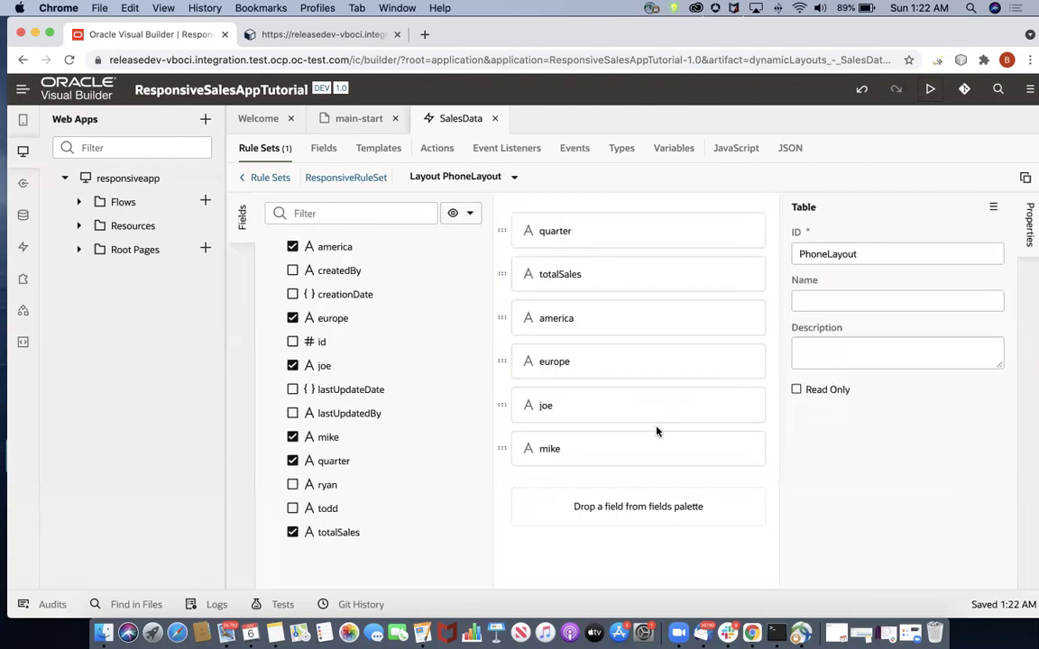
{"action": "left_click", "coordinate": [747, 407]}
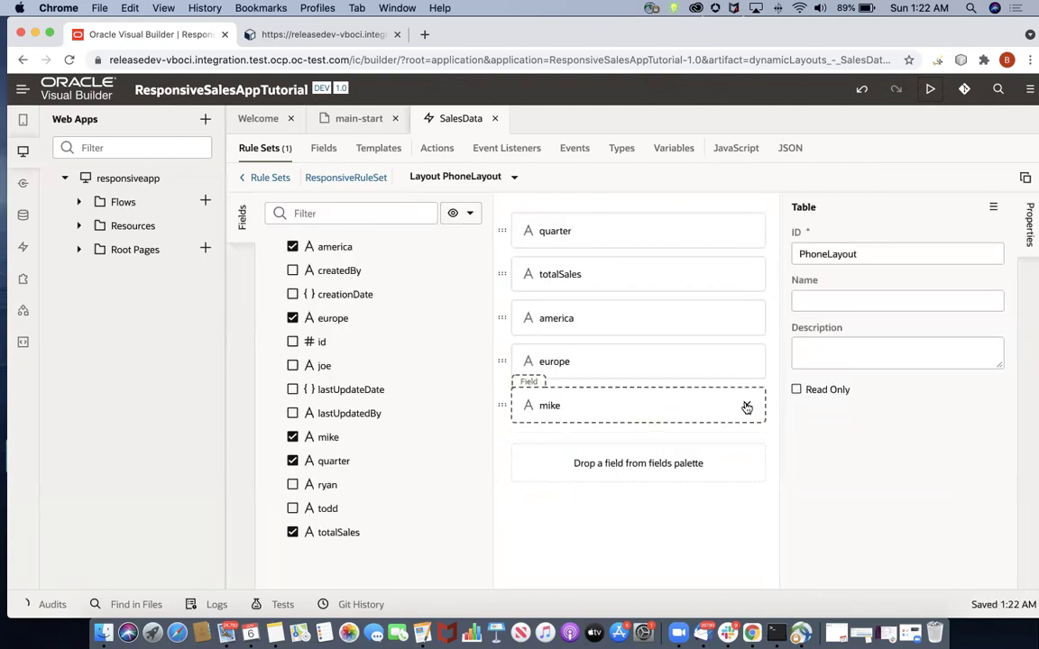
{"action": "left_click", "coordinate": [746, 406]}
{"action": "left_click", "coordinate": [747, 318]}
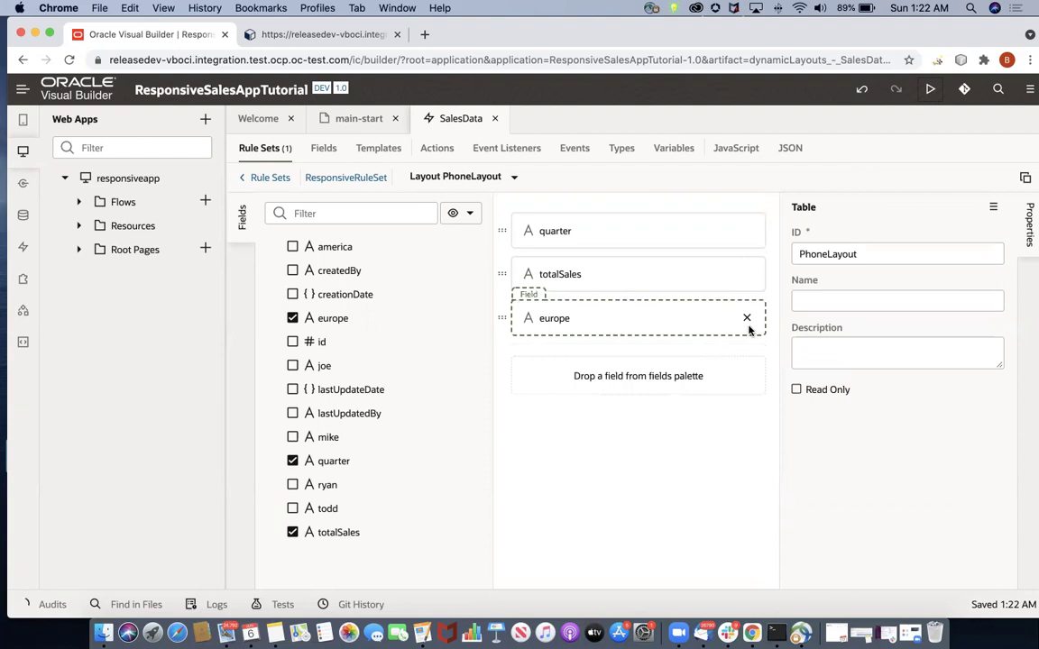
{"action": "left_click", "coordinate": [747, 320]}
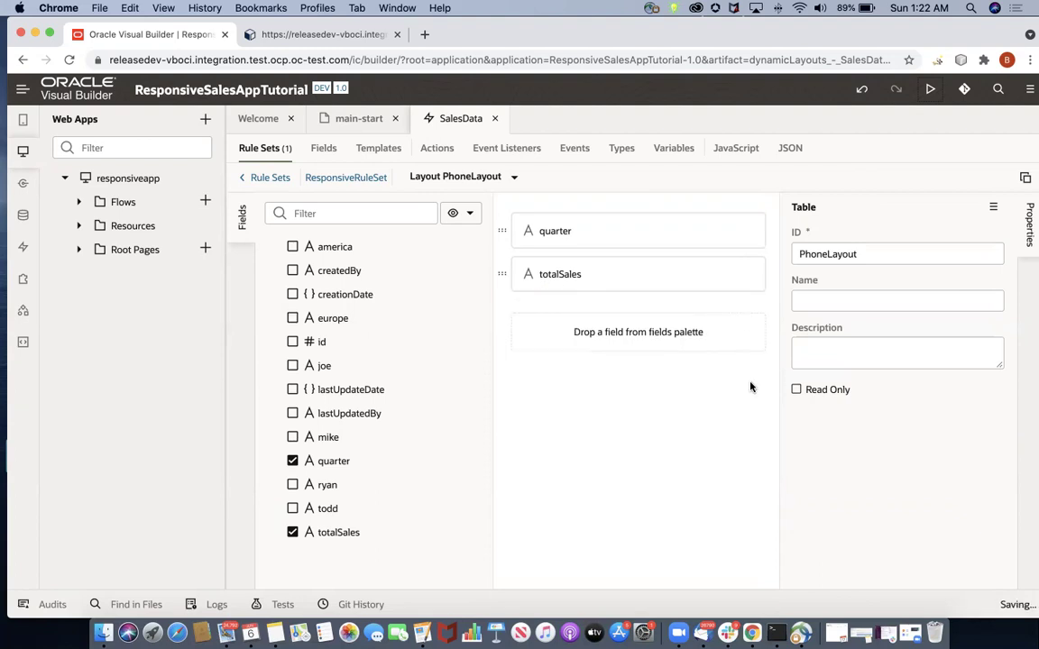
{"action": "left_click", "coordinate": [332, 180]}
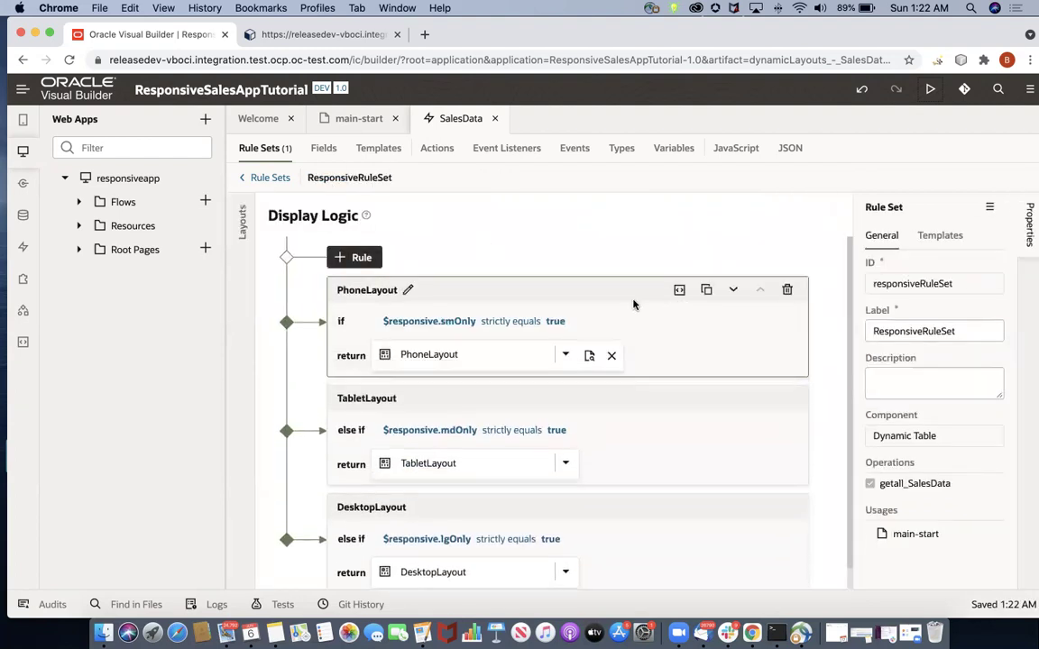
Step: Switch to the main-start page design
{"action": "left_click", "coordinate": [347, 118]}
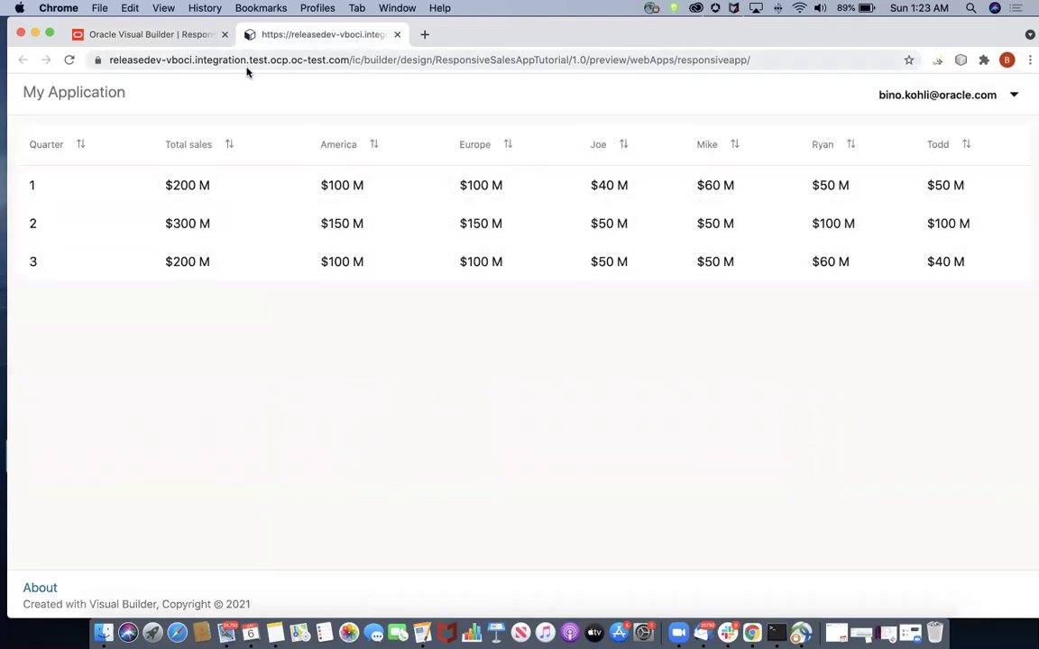
Step: Run the page in Live mode previewed as an Apple iPhone 12
{"action": "left_click", "coordinate": [148, 36]}
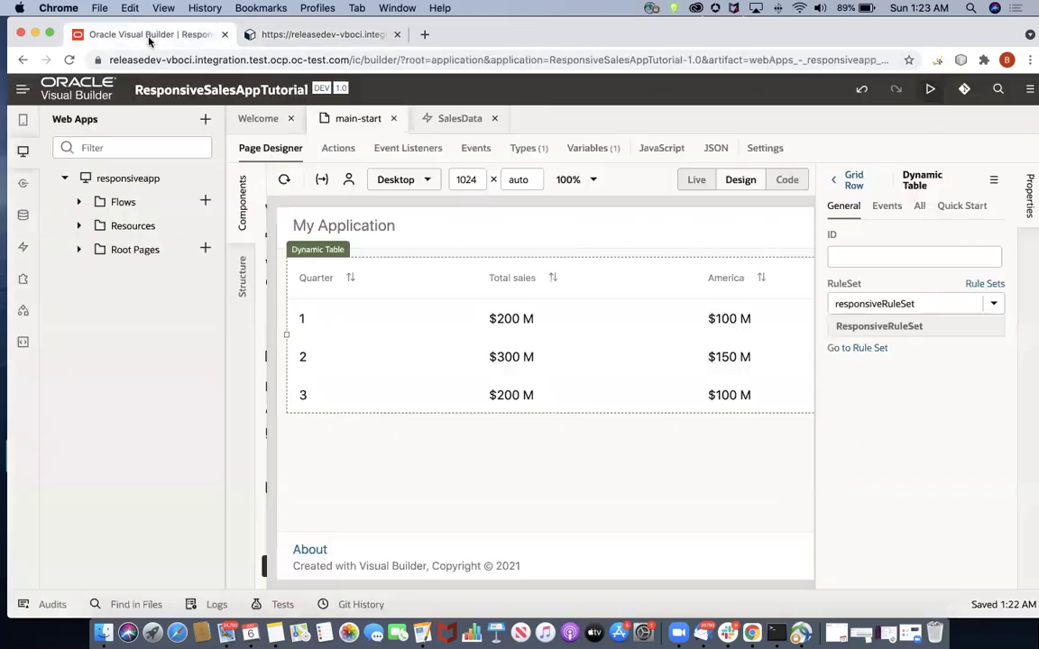
{"action": "left_click", "coordinate": [432, 182]}
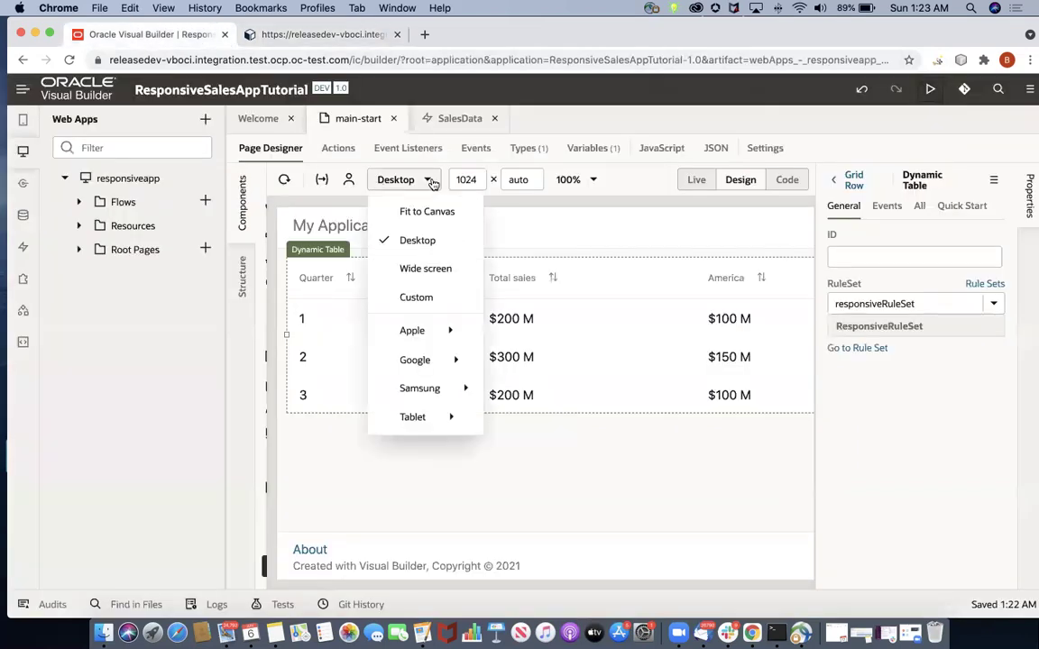
{"action": "left_click", "coordinate": [696, 179]}
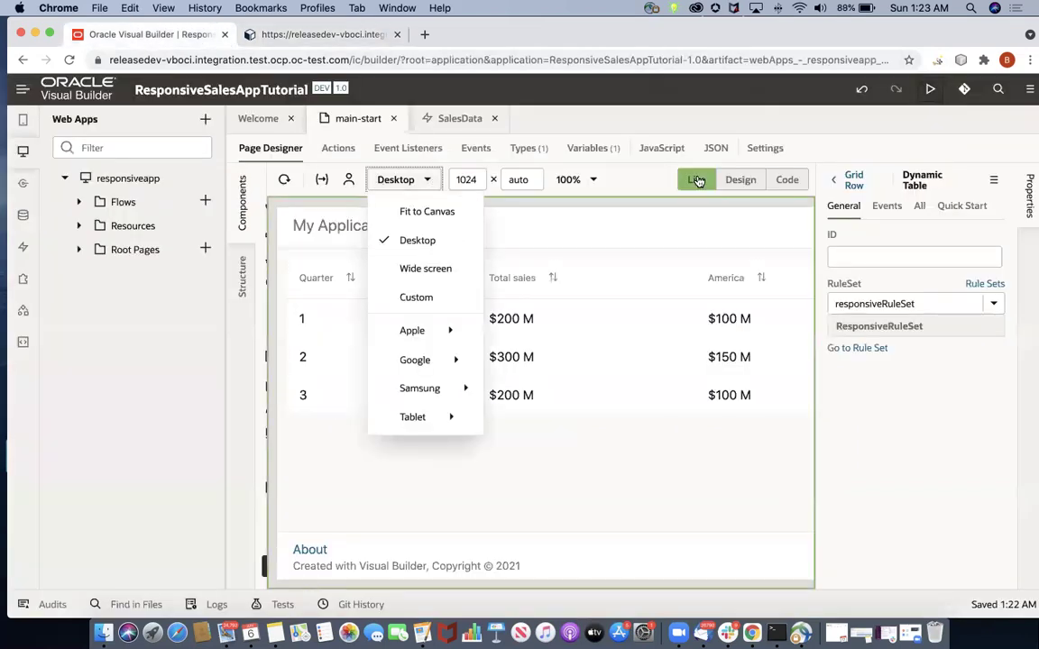
{"action": "left_click", "coordinate": [424, 182]}
{"action": "mouse_move", "coordinate": [434, 331]}
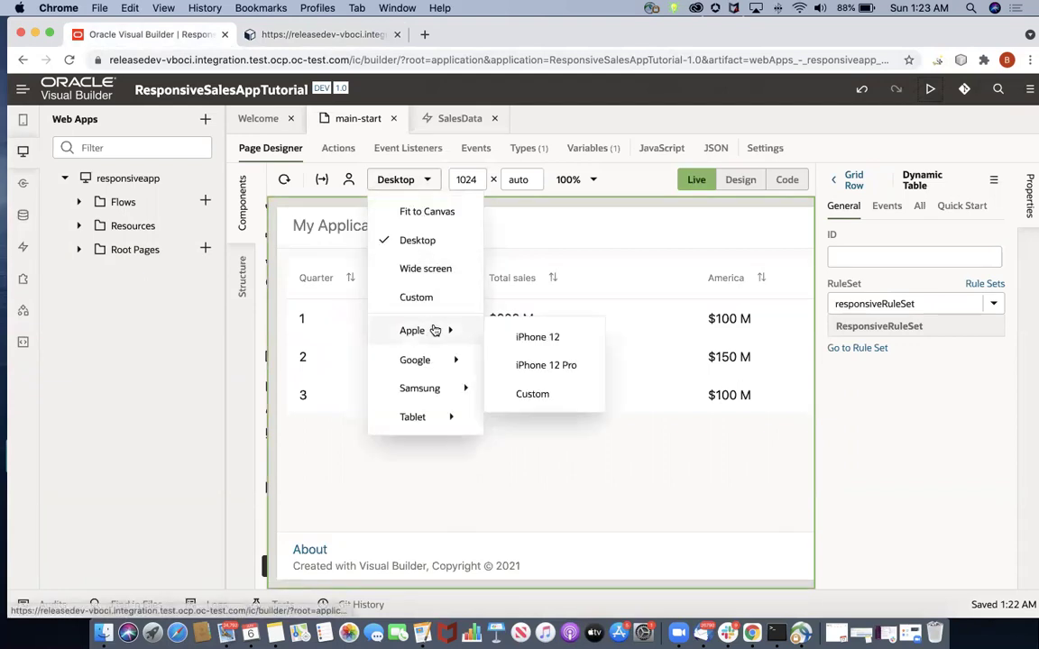
{"action": "left_click", "coordinate": [535, 337]}
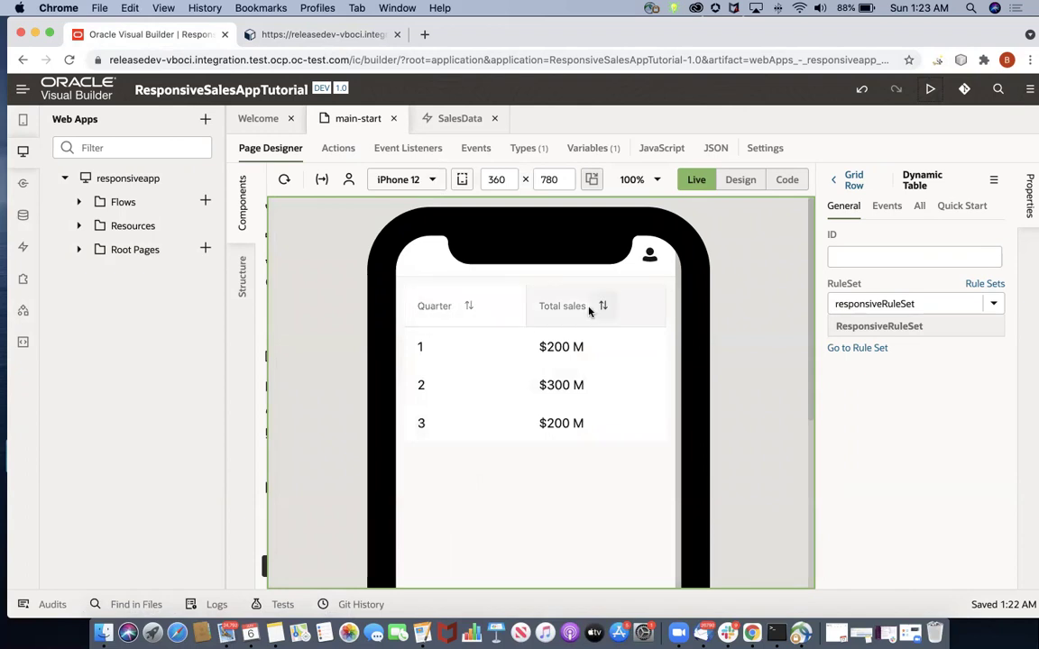
Step: Preview the page as a Tablet iPad and scroll across the table columns
{"action": "left_click", "coordinate": [436, 184]}
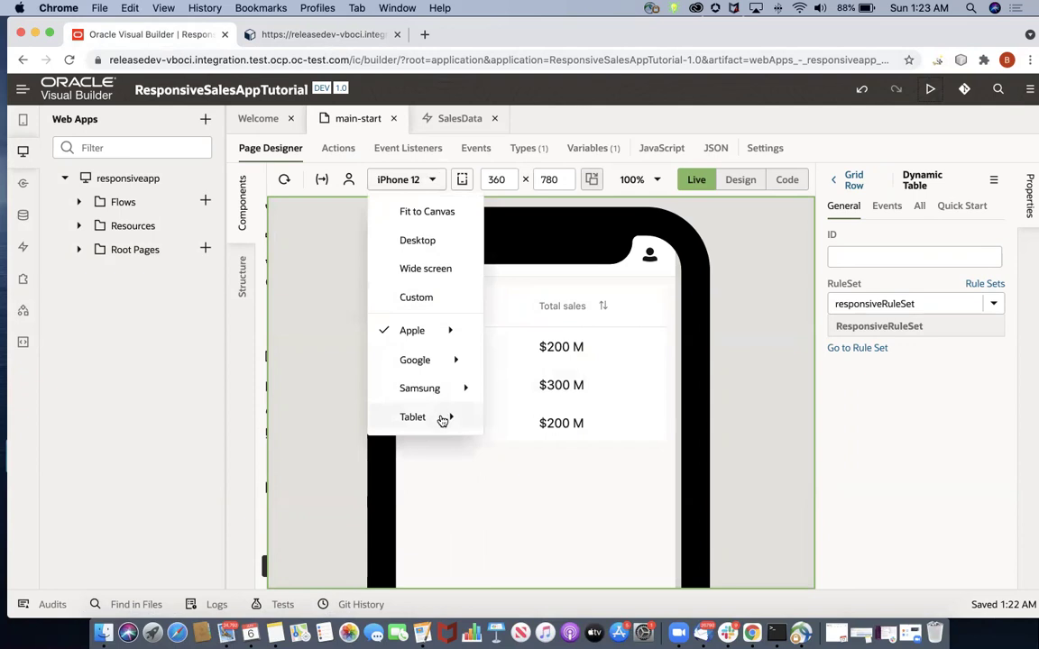
{"action": "mouse_move", "coordinate": [443, 421]}
{"action": "left_click", "coordinate": [527, 422]}
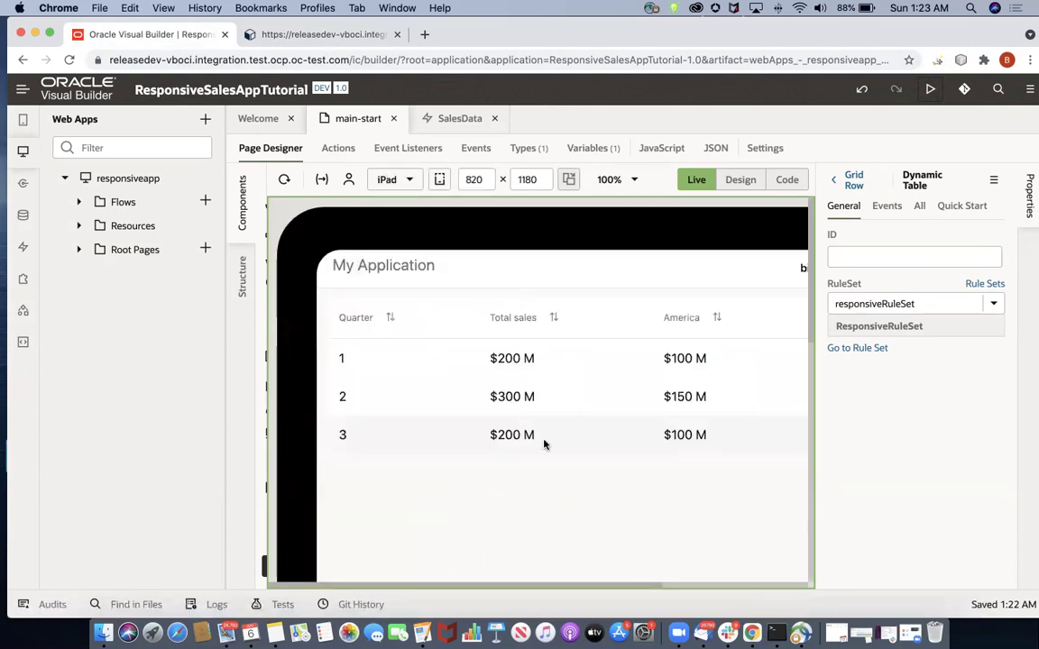
{"action": "scroll", "coordinate": [543, 443], "scroll_direction": "right", "scroll_amount": 5}
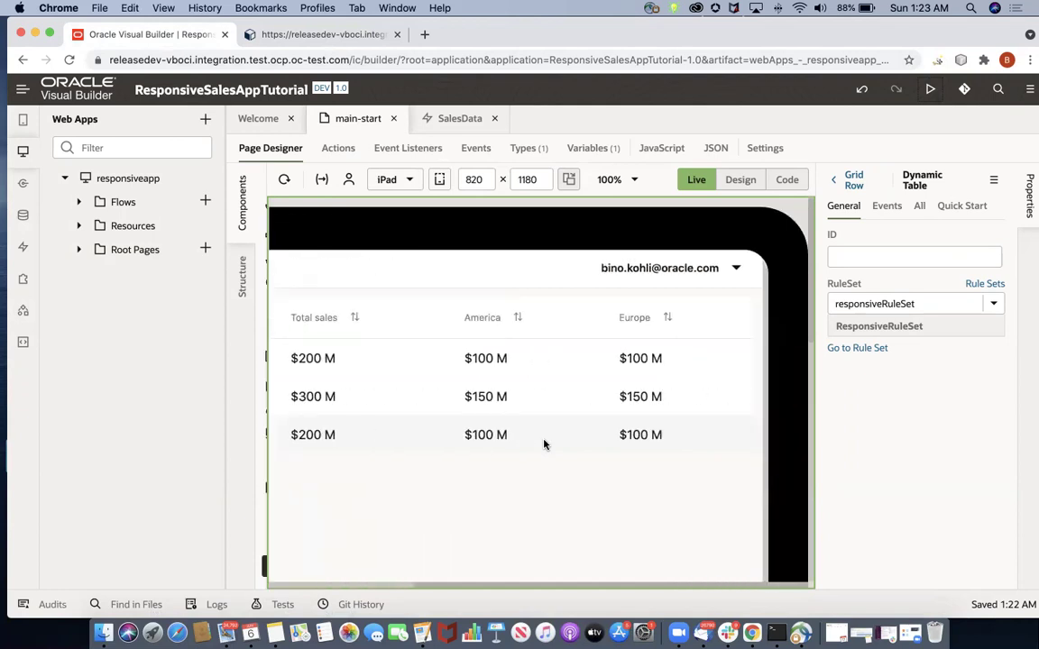
{"action": "scroll", "coordinate": [543, 444], "scroll_direction": "left", "scroll_amount": 5}
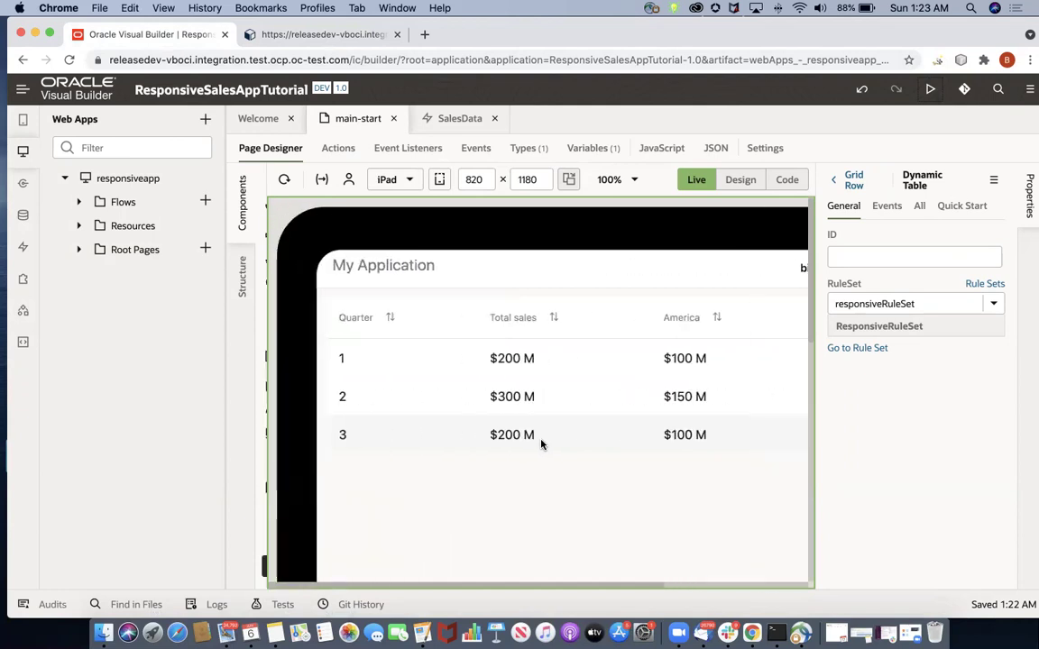